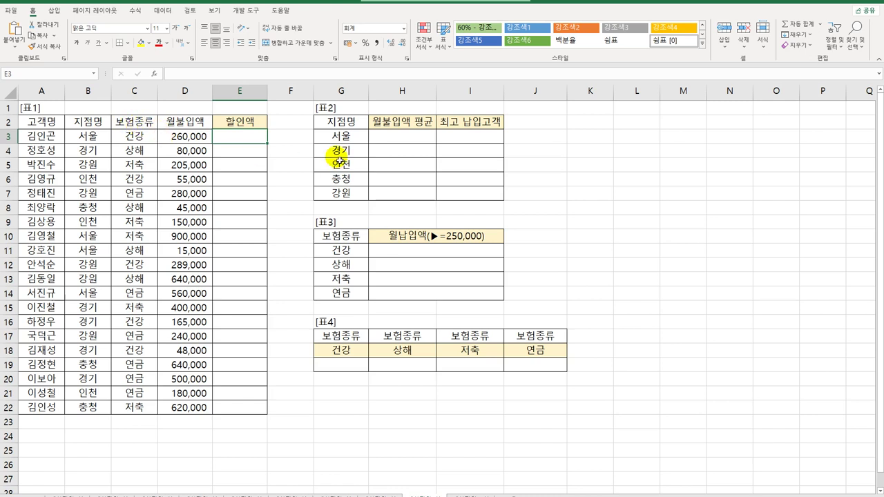
{"action": "left_click_drag", "start_coordinate": [399, 135], "coordinate": [406, 201]}
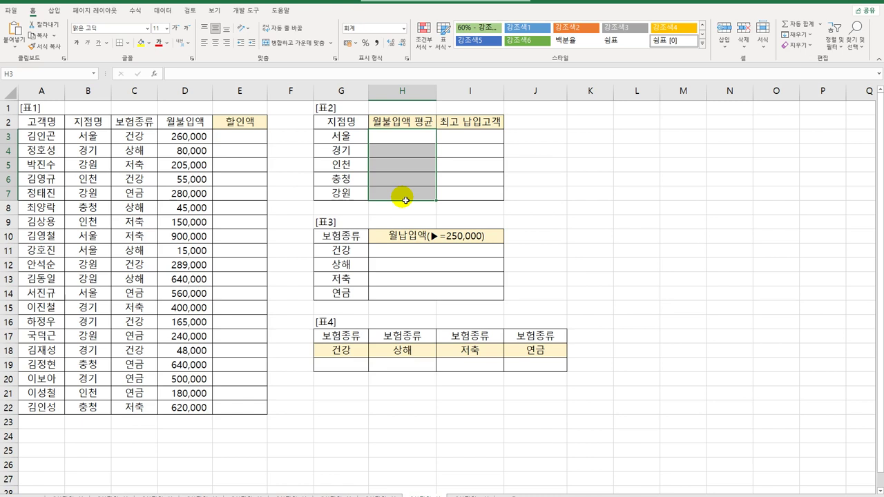
{"action": "left_click", "coordinate": [409, 140]}
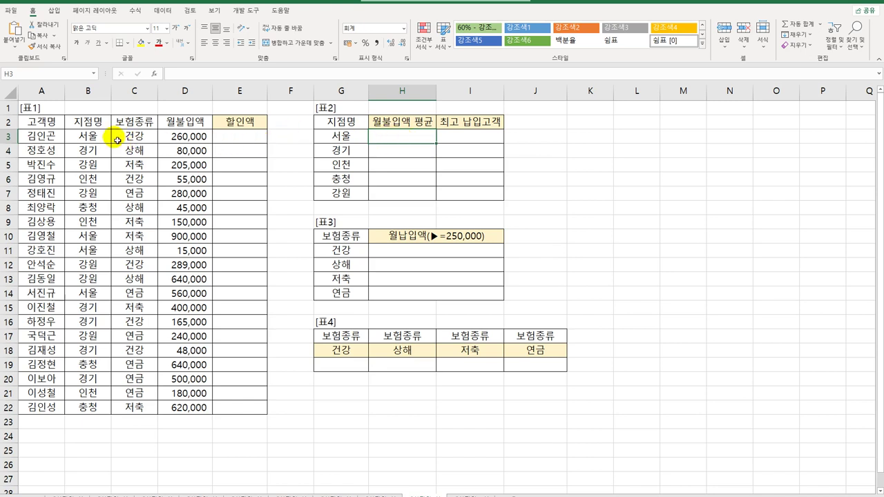
{"action": "left_click", "coordinate": [337, 139]}
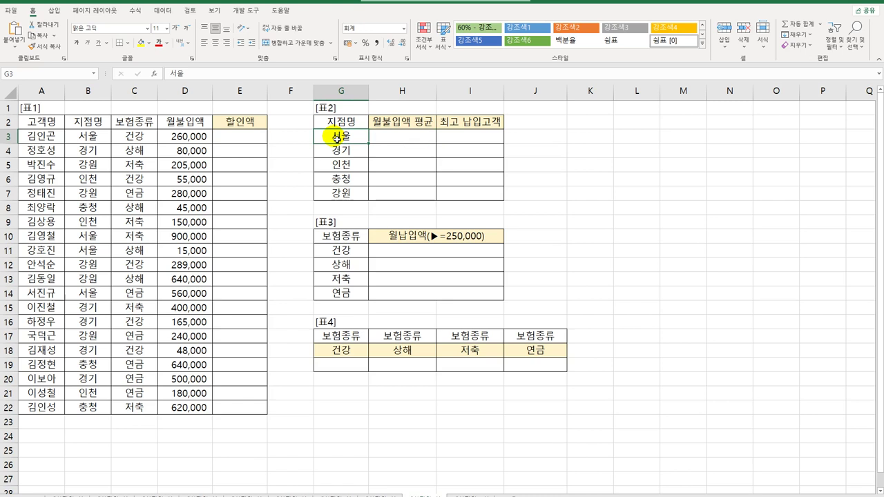
{"action": "left_click_drag", "start_coordinate": [337, 139], "coordinate": [338, 192]}
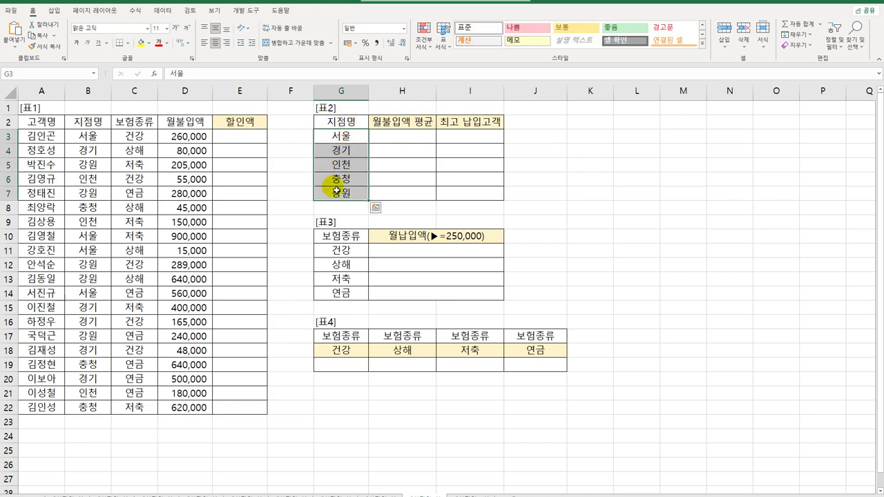
{"action": "left_click_drag", "start_coordinate": [138, 137], "coordinate": [186, 151]}
{"action": "left_click", "coordinate": [139, 138]}
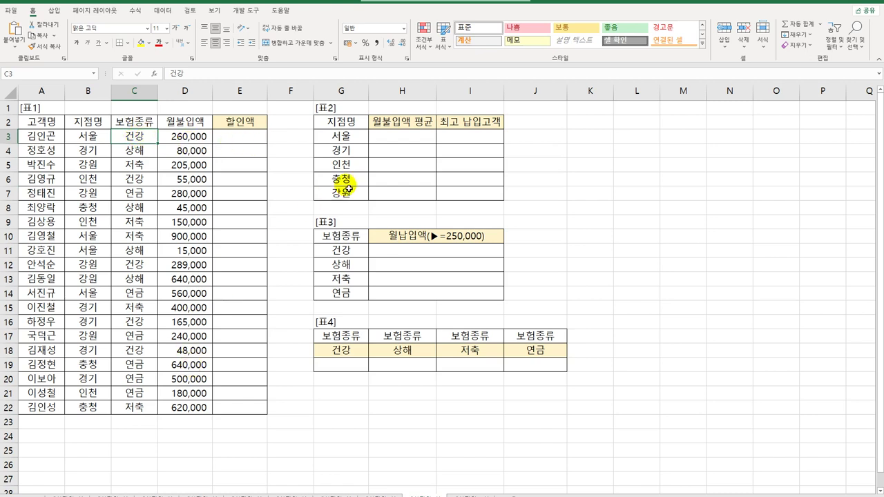
Start a formula in cell H3 of 표2 with an IF function nested inside AVERAGE.
{"action": "left_click", "coordinate": [395, 139]}
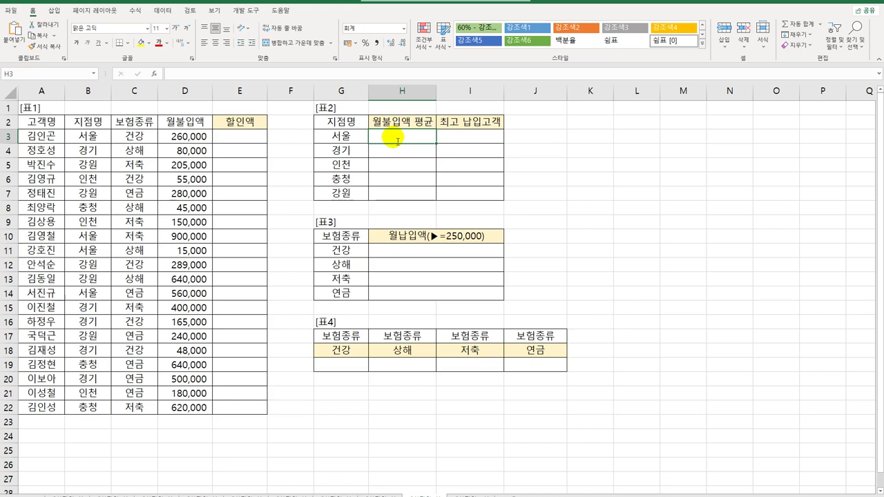
{"action": "type", "text": "="}
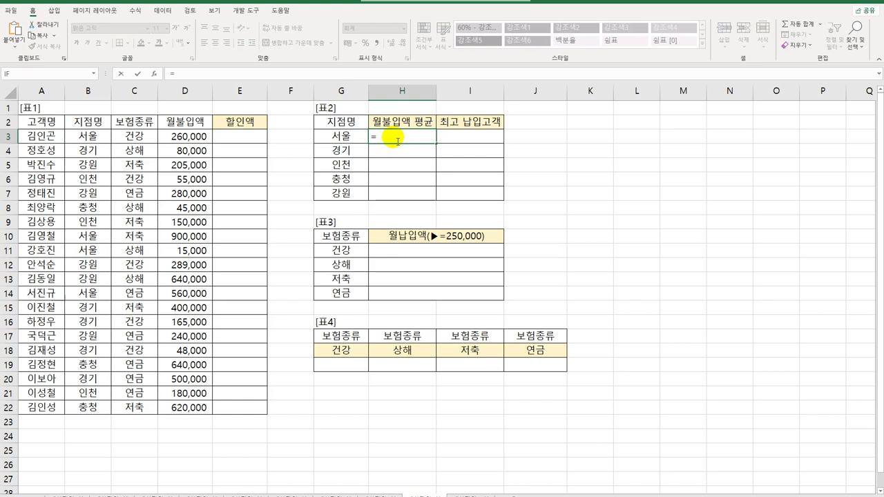
{"action": "type", "text": "ave"}
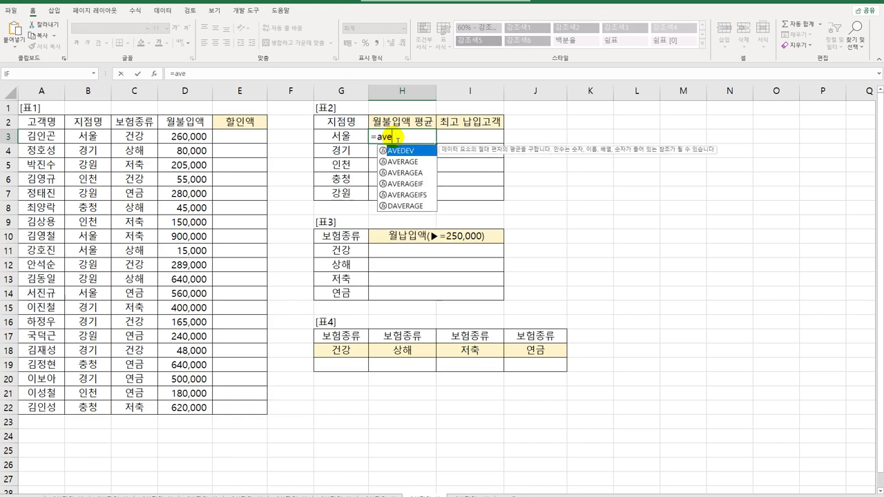
{"action": "key", "text": "Tab"}
{"action": "type", "text": "if("}
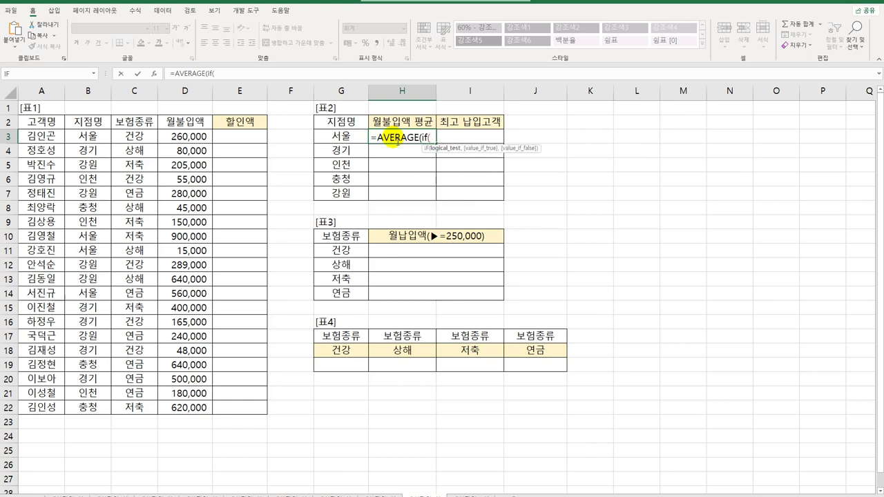
Enter the branch condition ($B$3:$B$22=G3) as the start of the IF test, with the 지점명 range absolute.
{"action": "type", "text": "("}
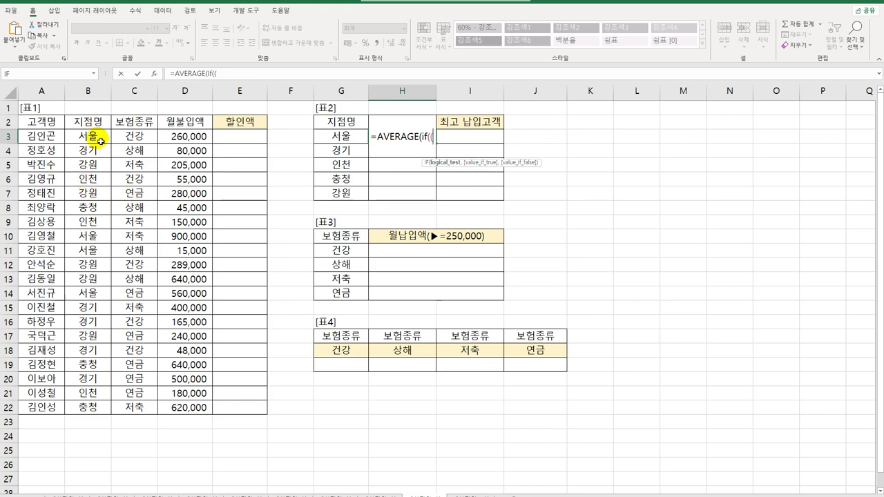
{"action": "left_click_drag", "start_coordinate": [100, 141], "coordinate": [82, 410]}
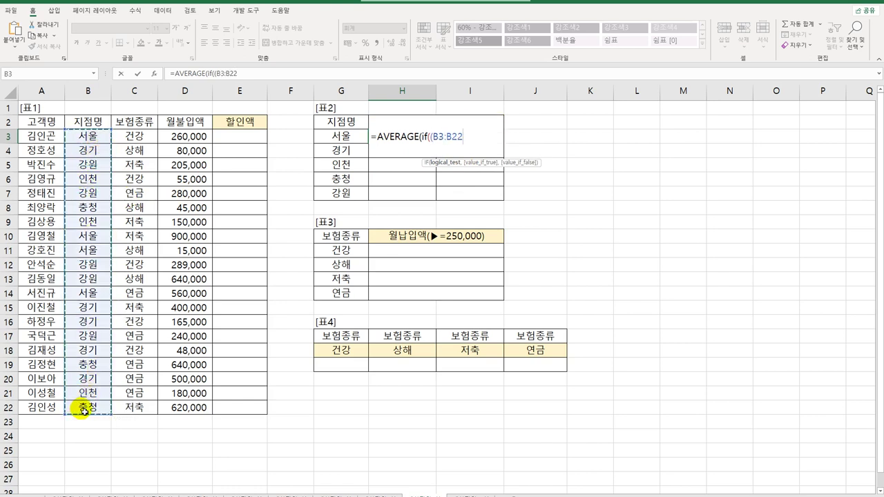
{"action": "key", "text": "F4"}
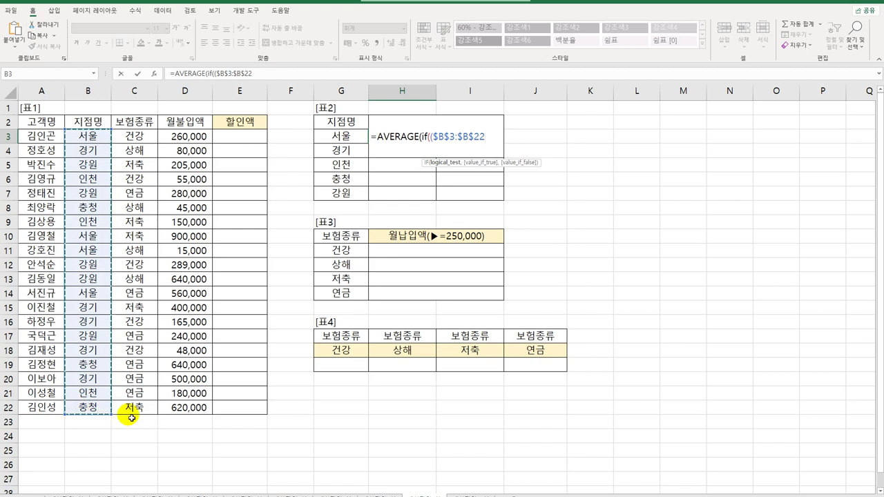
{"action": "type", "text": "="}
{"action": "key", "text": "Left"}
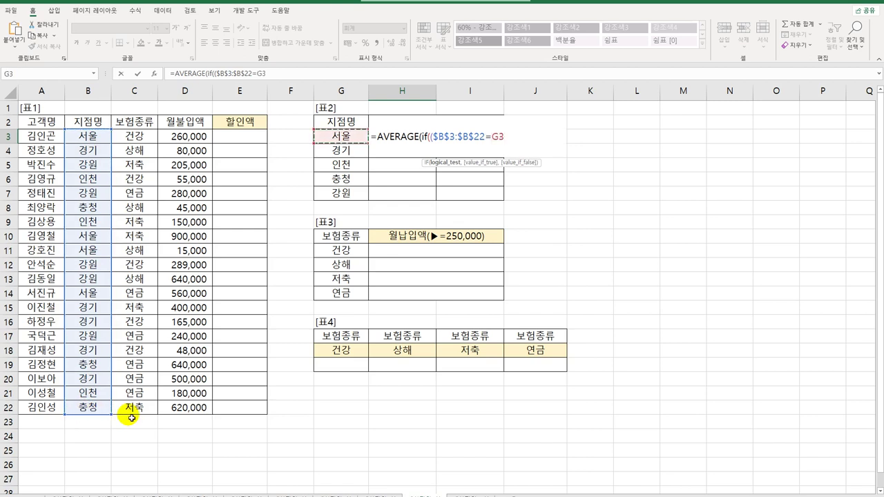
{"action": "type", "text": ")"}
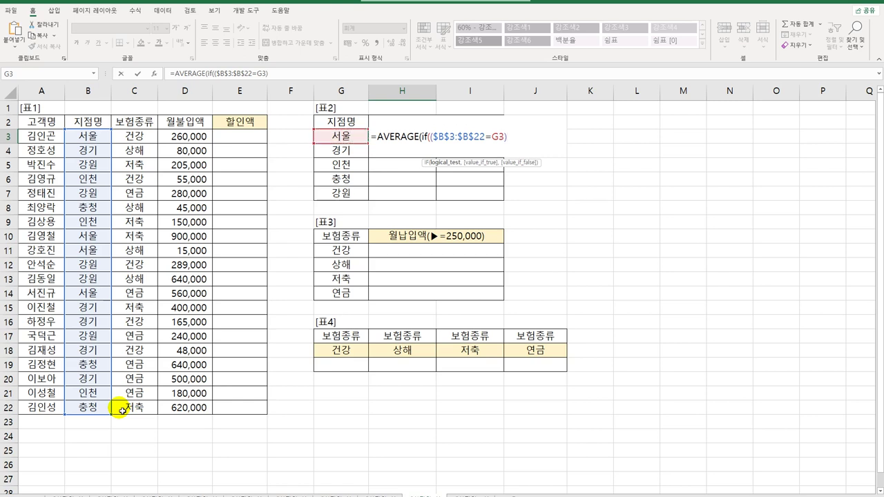
Multiply the branch condition by a bracketed pair of empty conditions joined by a plus sign, *(()+()).
{"action": "type", "text": "*"}
{"action": "key", "text": "Return"}
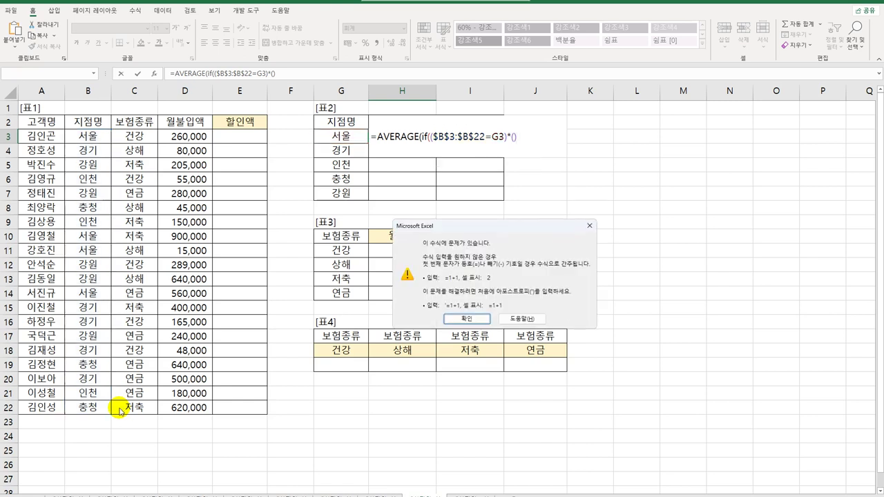
{"action": "left_click", "coordinate": [457, 319]}
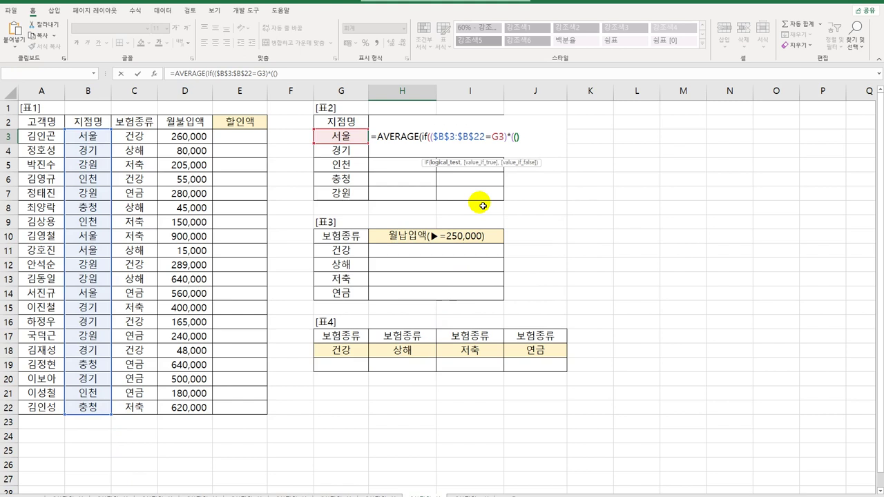
{"action": "type", "text": "+0"}
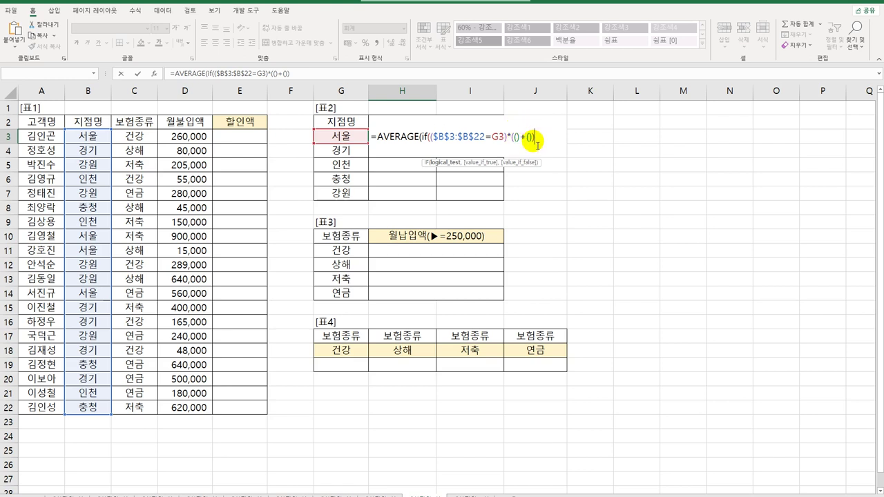
Set the IF function's true value to the absolute 월불입액 range $D$3:$D$22 and close both functions.
{"action": "type", "text": ","}
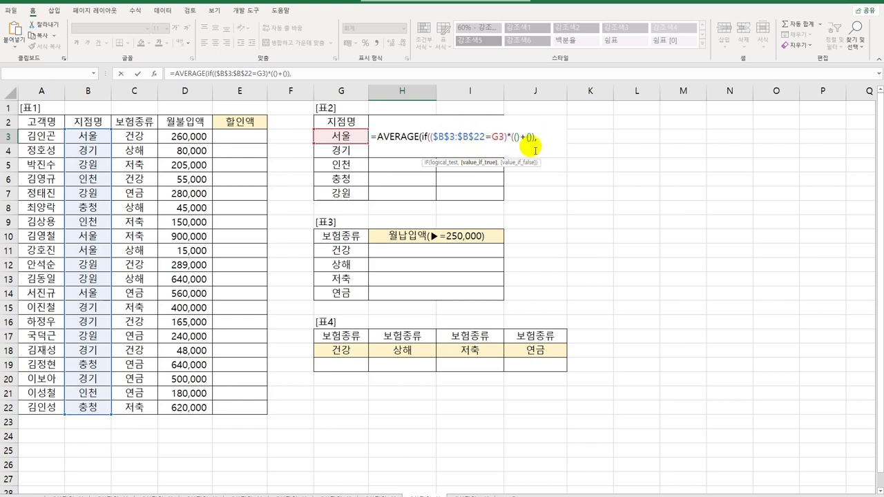
{"action": "left_click_drag", "start_coordinate": [181, 136], "coordinate": [189, 408]}
{"action": "key", "text": "F4"}
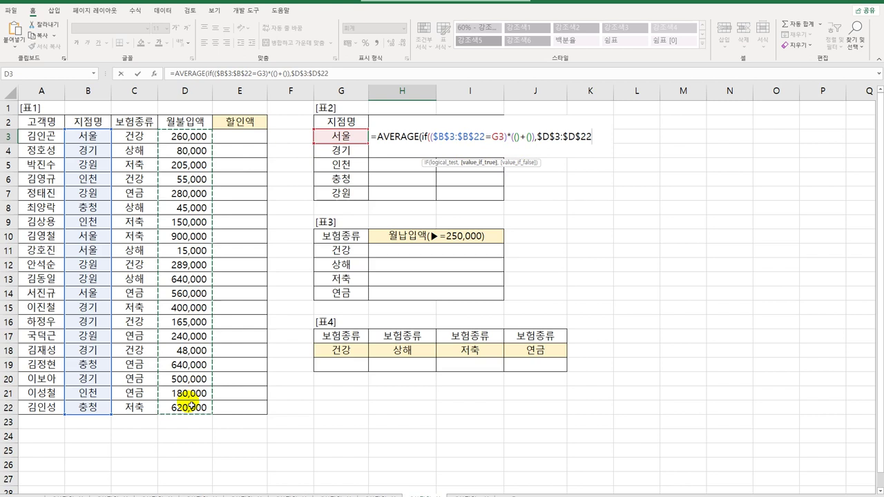
{"action": "type", "text": ")"}
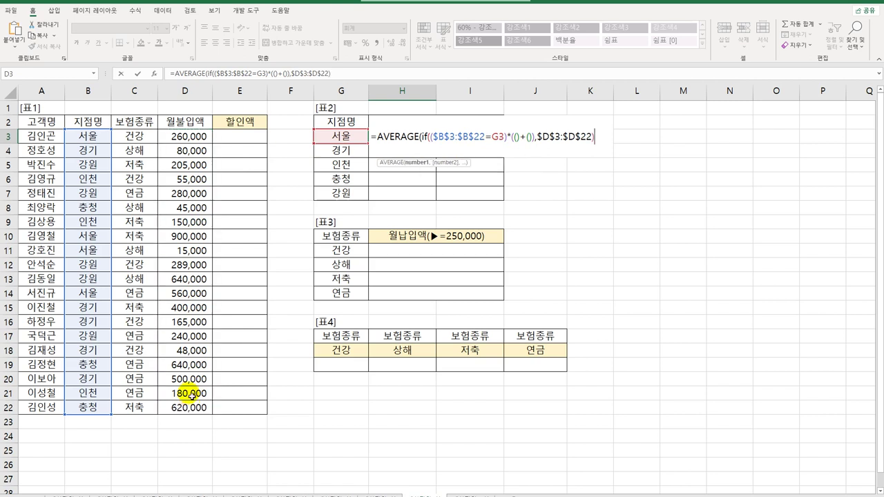
{"action": "type", "text": ")"}
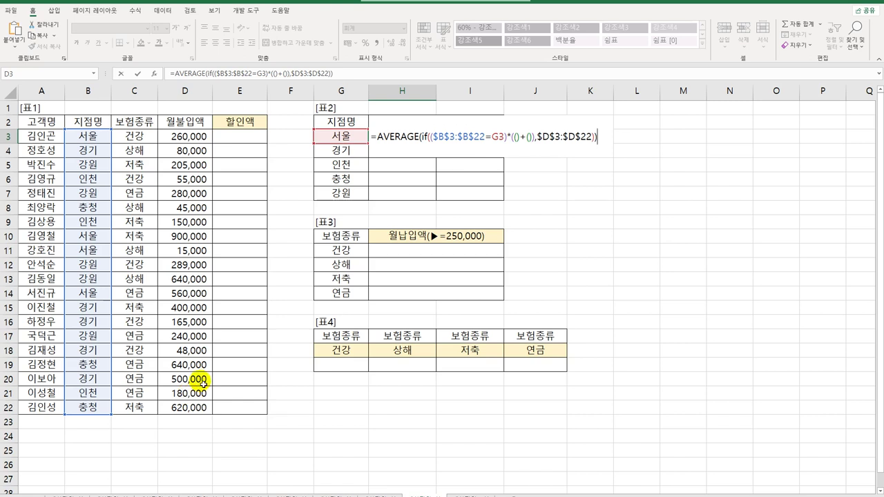
Fill the first empty condition with $C$3:$C$22="저축".
{"action": "left_click", "coordinate": [521, 138]}
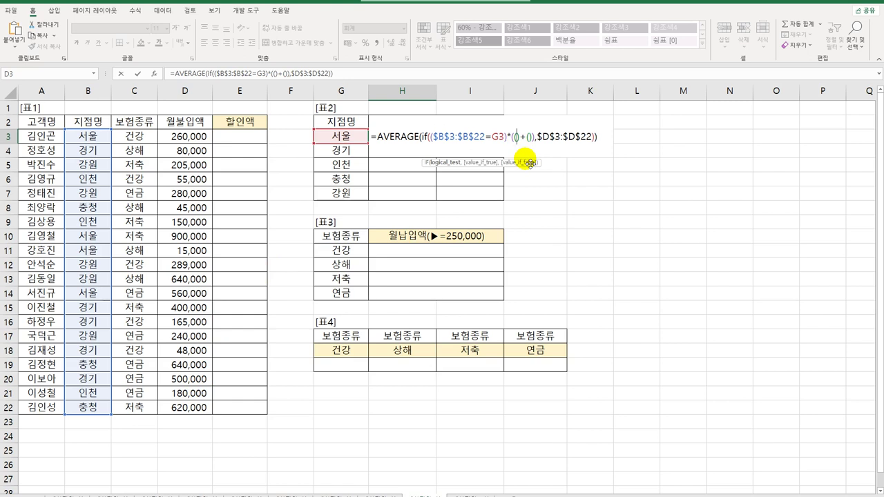
{"action": "left_click_drag", "start_coordinate": [131, 138], "coordinate": [127, 409]}
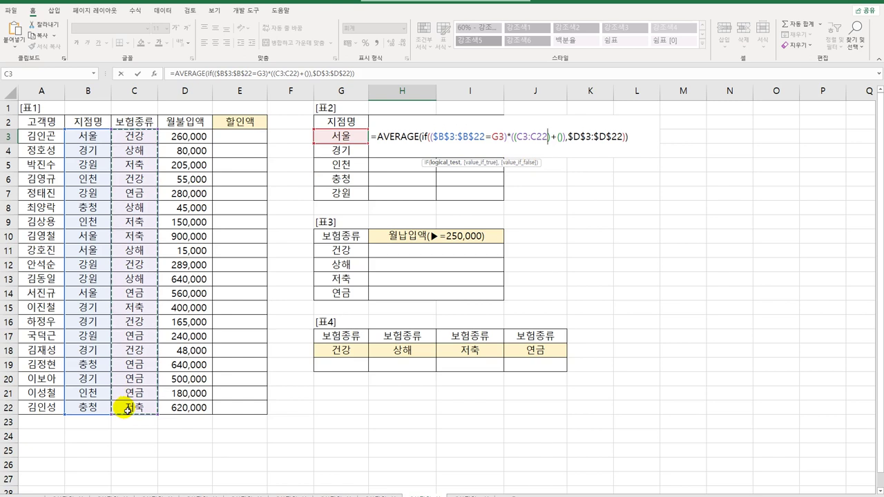
{"action": "key", "text": "F4"}
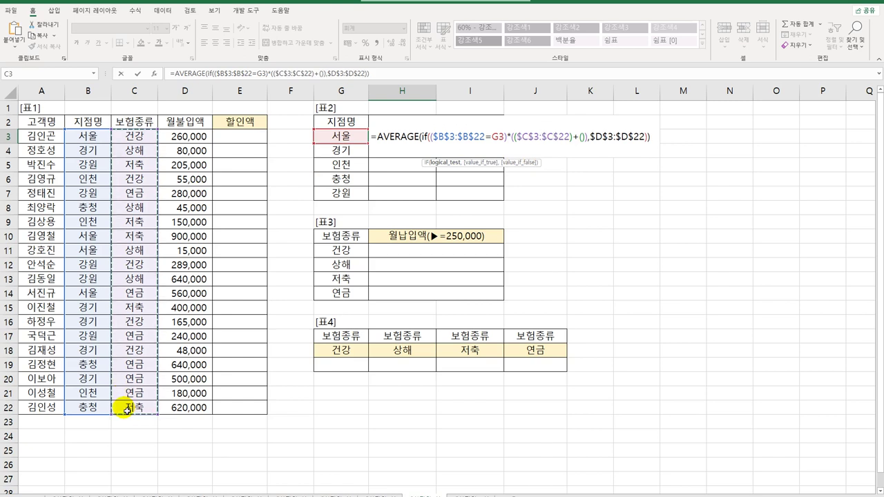
{"action": "type", "text": "="}
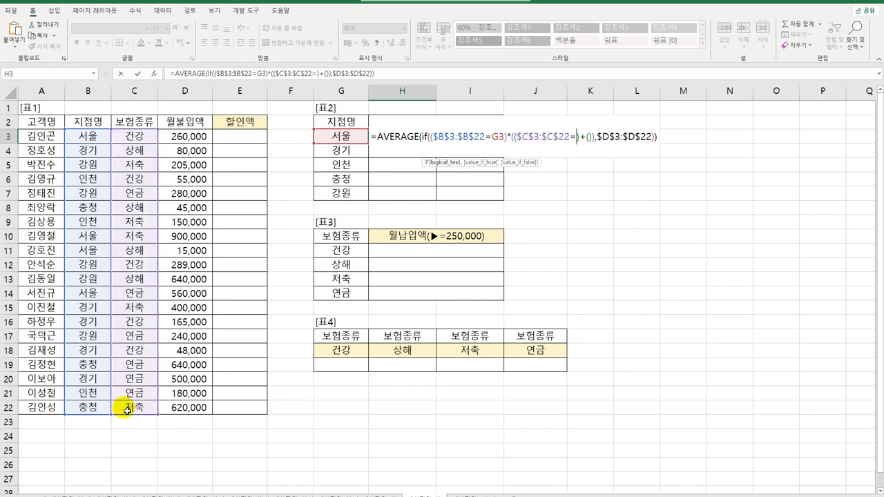
{"action": "type", "text": "\""}
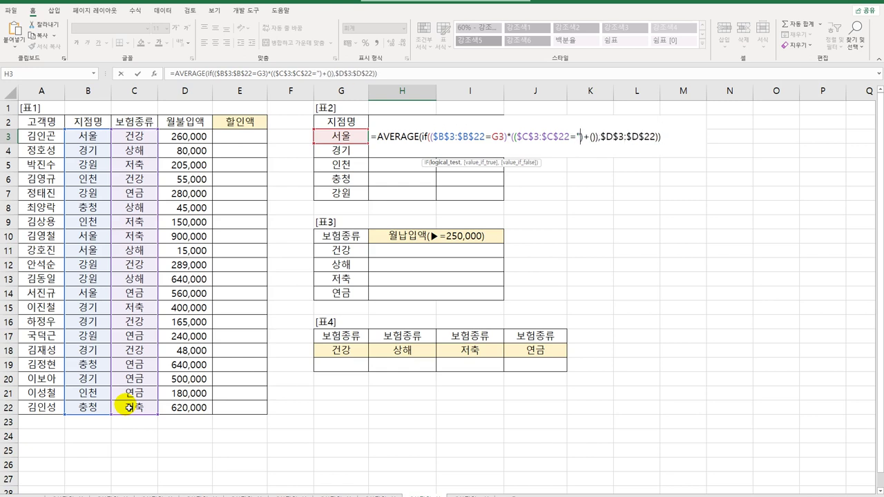
{"action": "type", "text": "저축\""}
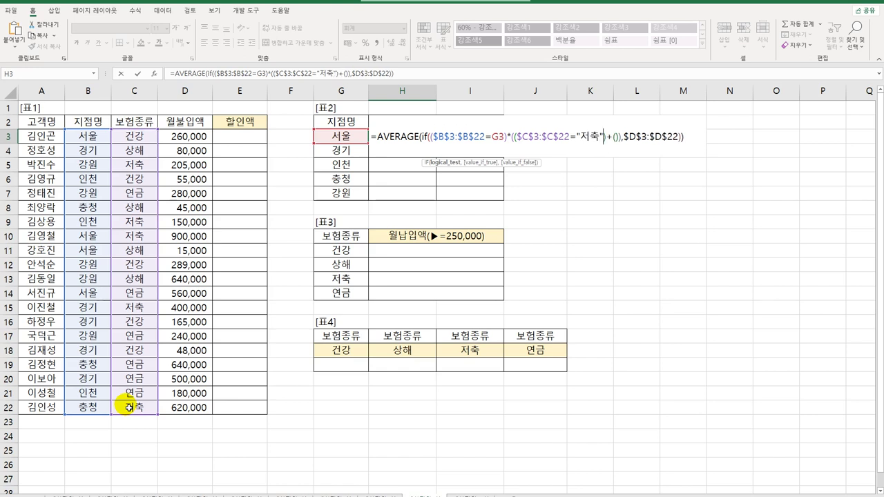
Fill the second empty condition with $C$3:$C$22="연금".
{"action": "left_click", "coordinate": [614, 137]}
{"action": "left_click_drag", "start_coordinate": [131, 136], "coordinate": [130, 413]}
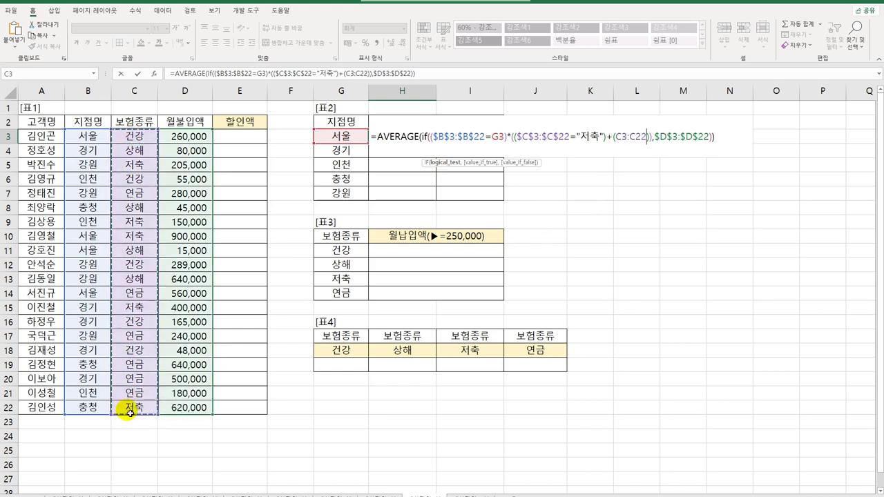
{"action": "key", "text": "F4"}
{"action": "type", "text": "=\"\""}
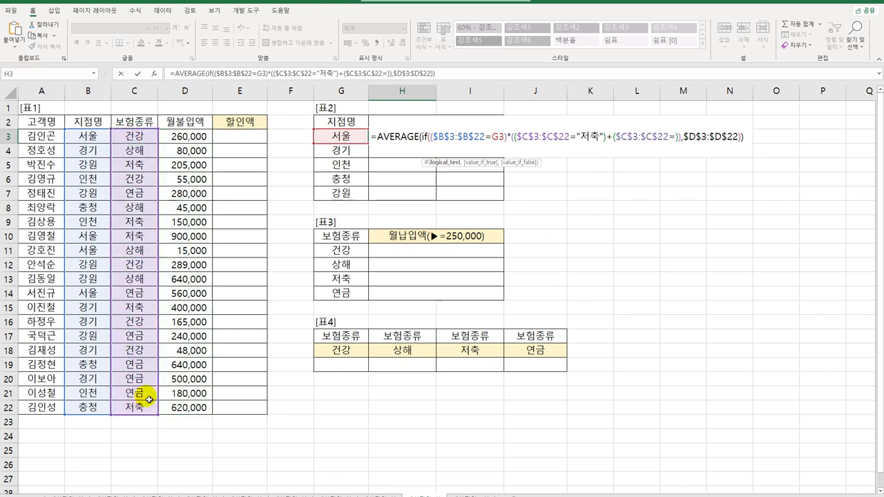
{"action": "type", "text": "연금"}
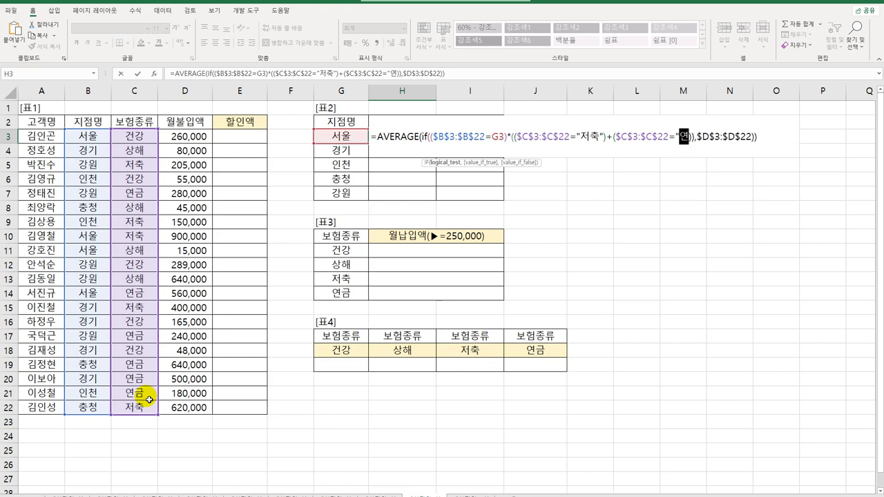
{"action": "key", "text": "Right"}
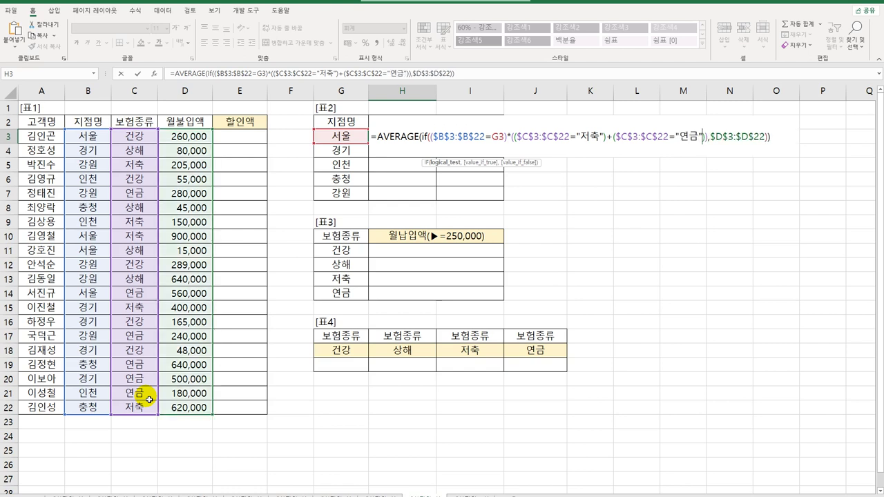
Commit the H3 formula as an array formula and fill it down through H7.
{"action": "key", "text": "ctrl+shift+Return"}
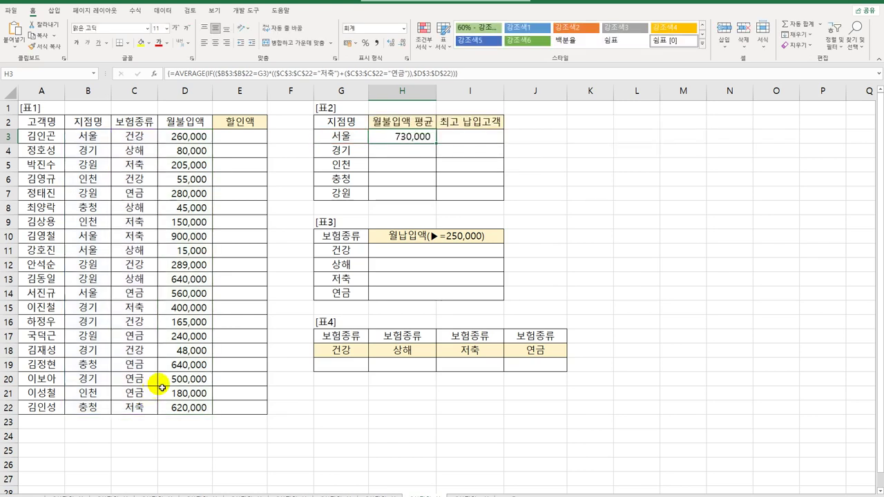
{"action": "left_click_drag", "start_coordinate": [437, 143], "coordinate": [440, 202]}
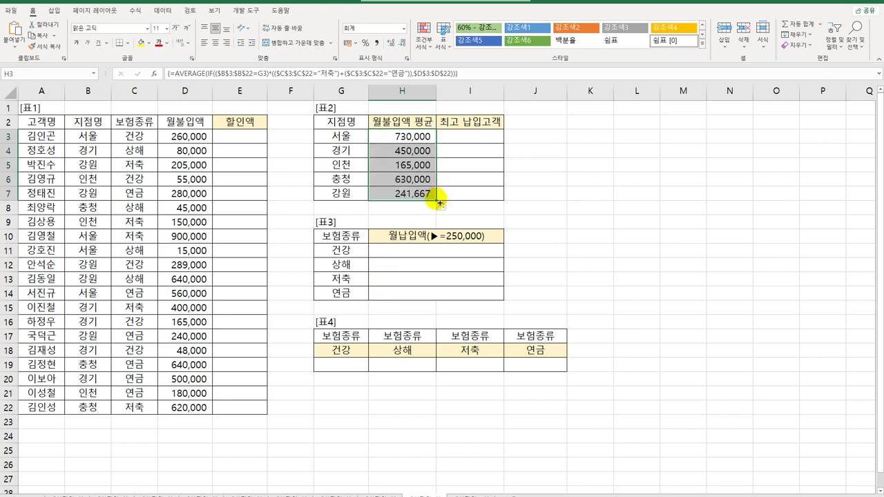
Wrap the H3 average formula in ROUNDDOWN with -2 digits and refill it as an array formula down through H7.
{"action": "left_click", "coordinate": [388, 137]}
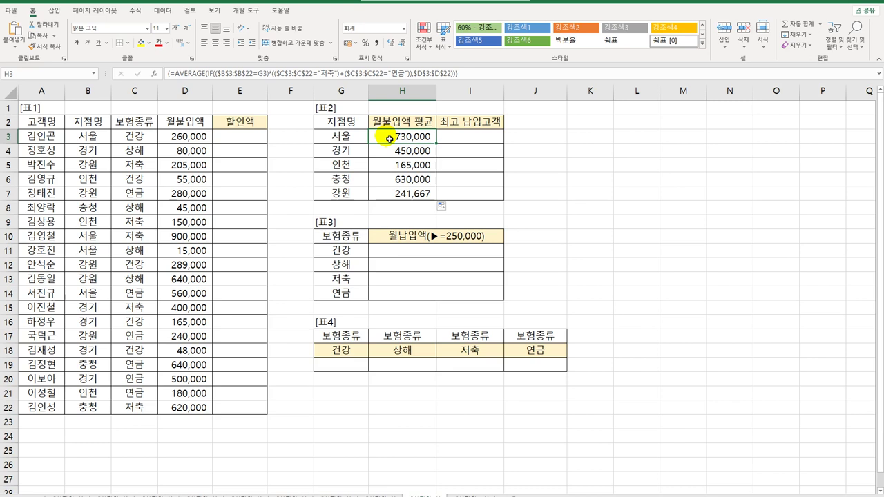
{"action": "double_click", "coordinate": [390, 140]}
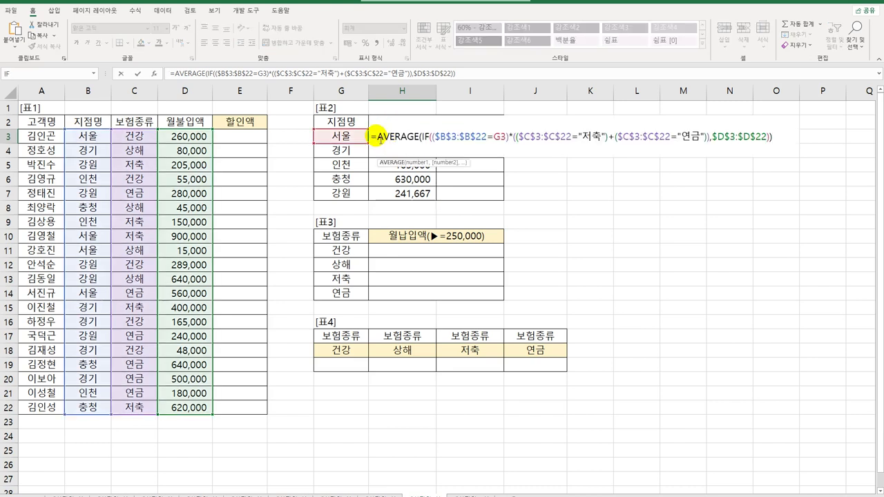
{"action": "type", "text": "rou"}
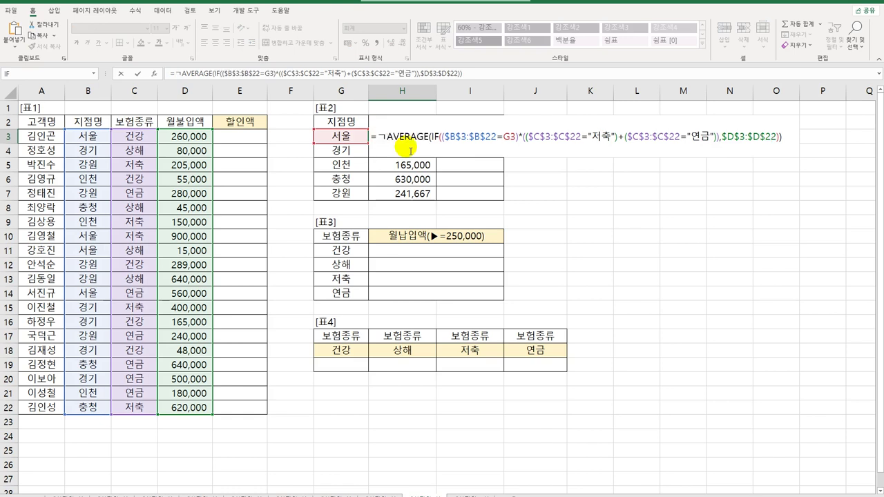
{"action": "key", "text": "Down"}
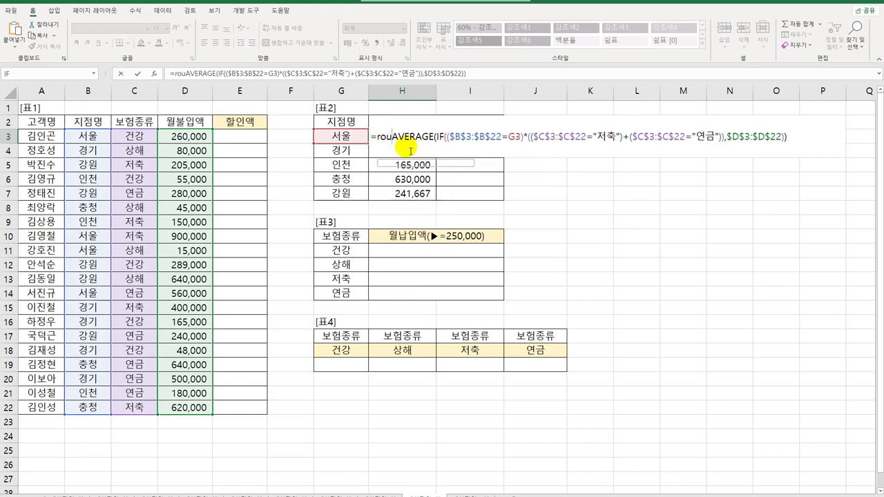
{"action": "key", "text": "Tab"}
{"action": "type", "text": ","}
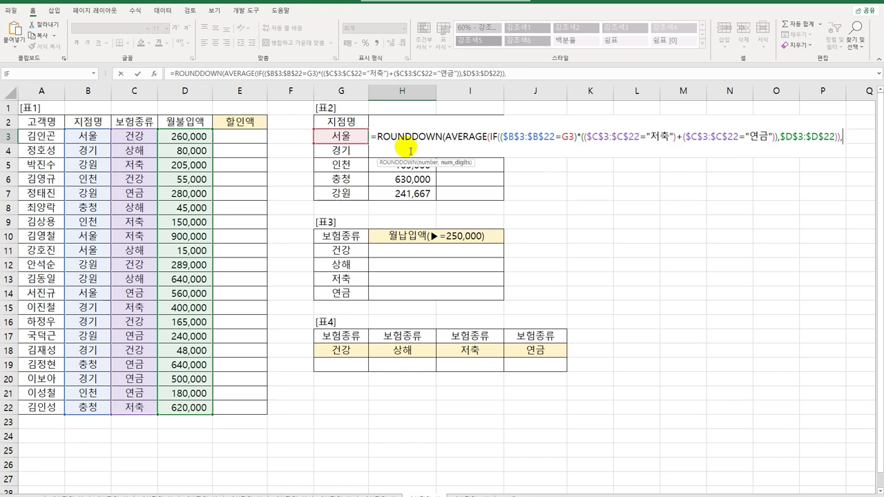
{"action": "type", "text": "-2)"}
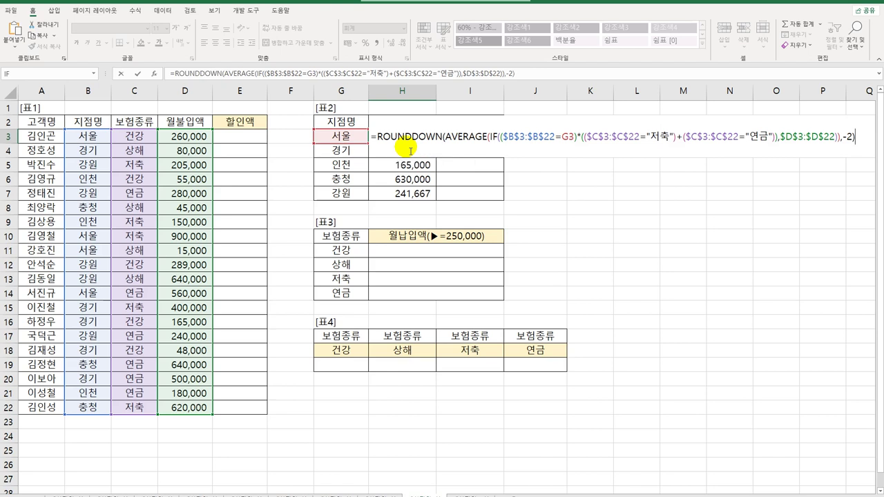
{"action": "key", "text": "ctrl+shift+Return"}
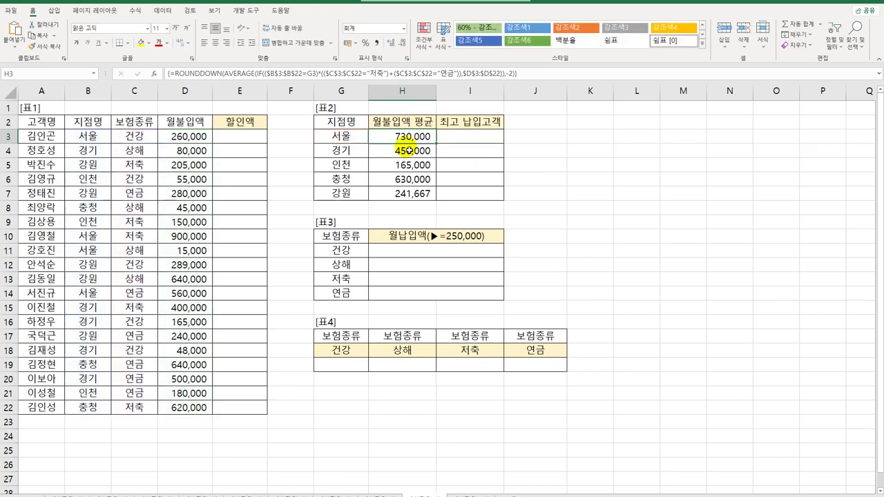
{"action": "left_click_drag", "start_coordinate": [436, 143], "coordinate": [438, 201]}
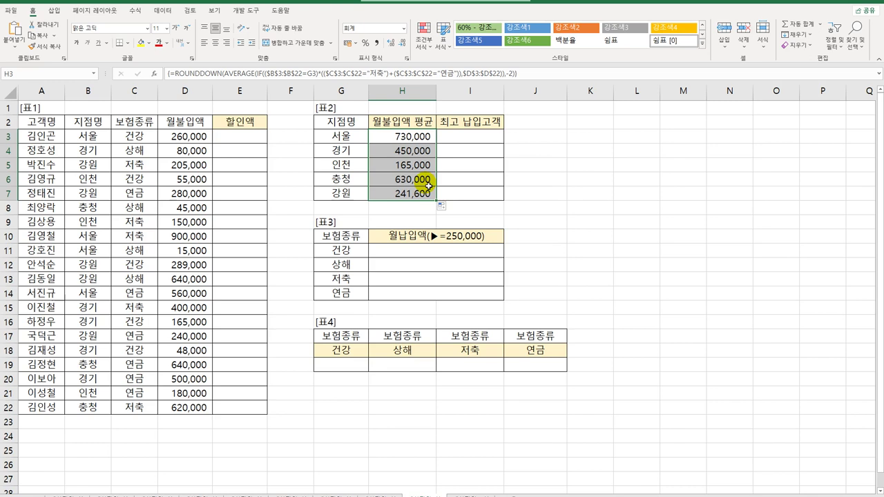
{"action": "left_click", "coordinate": [201, 119]}
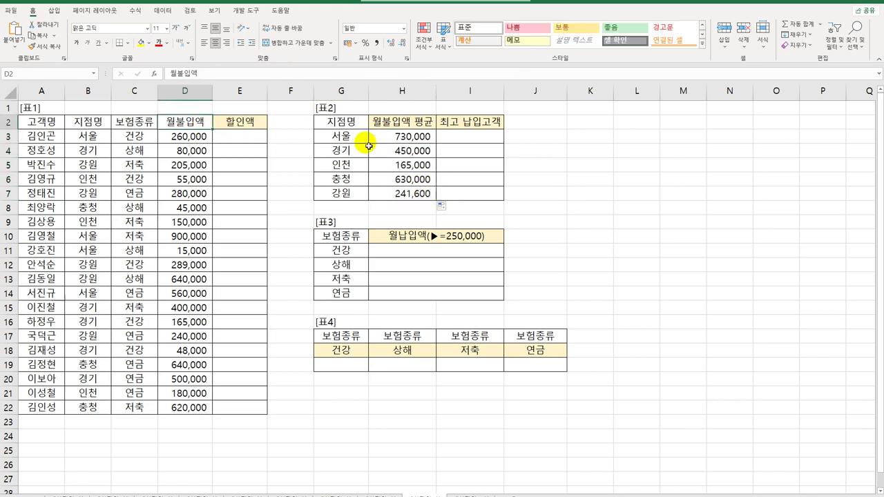
{"action": "left_click_drag", "start_coordinate": [454, 137], "coordinate": [456, 201]}
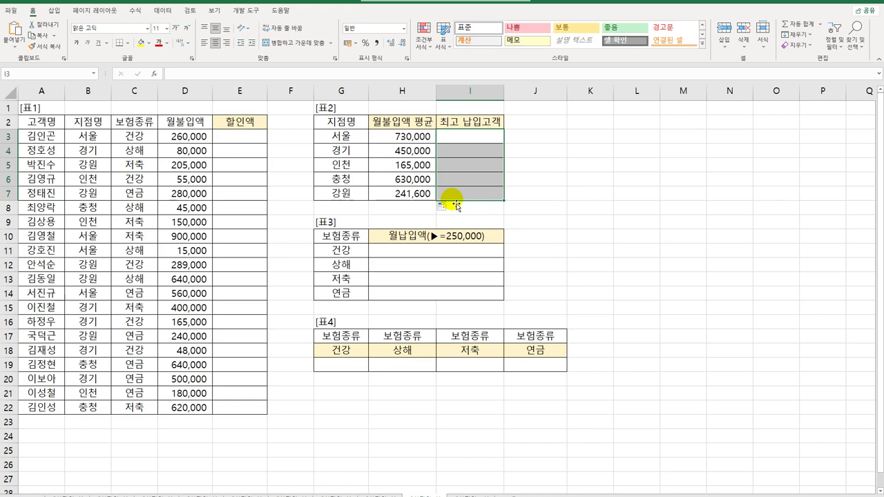
{"action": "left_click", "coordinate": [461, 143]}
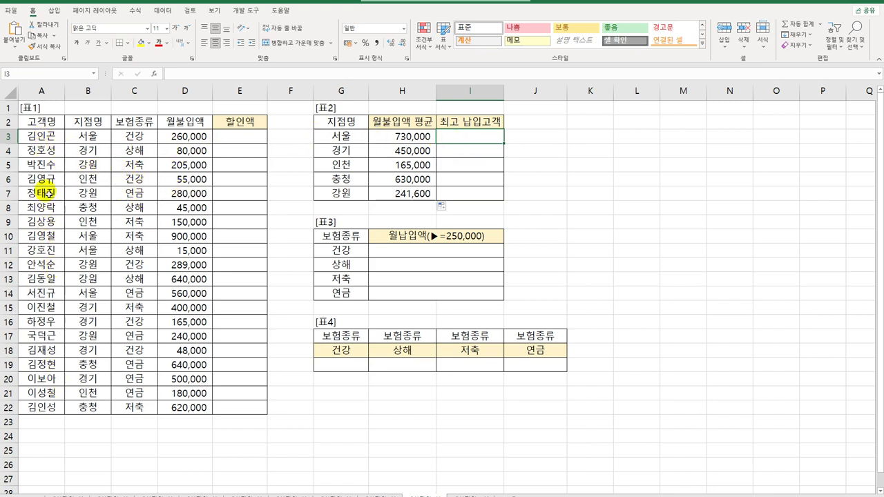
{"action": "left_click_drag", "start_coordinate": [41, 136], "coordinate": [51, 412]}
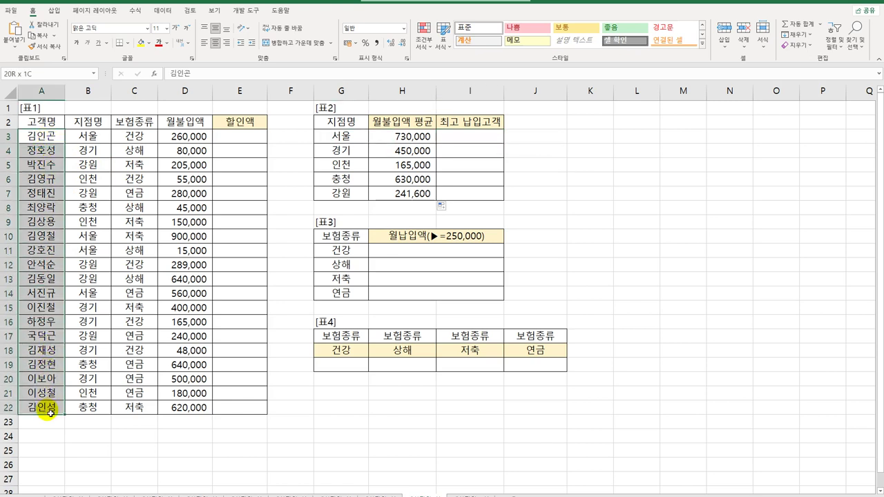
{"action": "left_click_drag", "start_coordinate": [51, 413], "coordinate": [50, 412]}
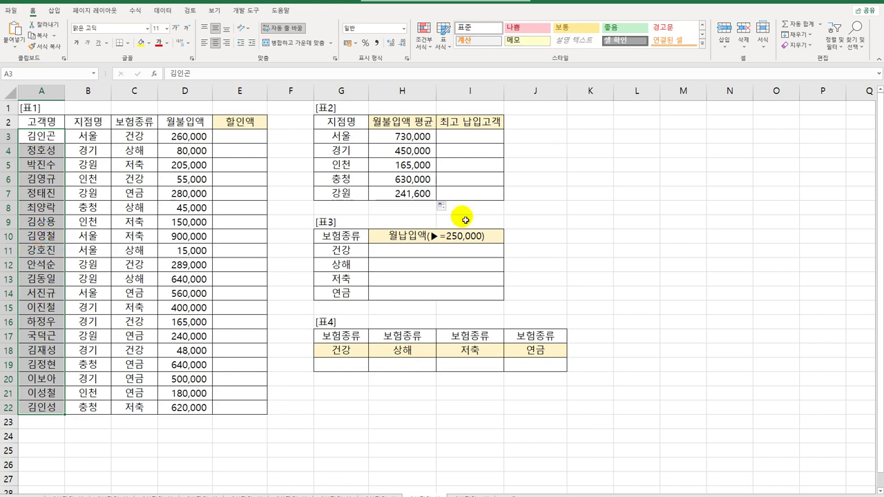
Start an INDEX formula in I3 with the absolute 고객명 range $A$3:$A$22 as its array.
{"action": "left_click", "coordinate": [475, 139]}
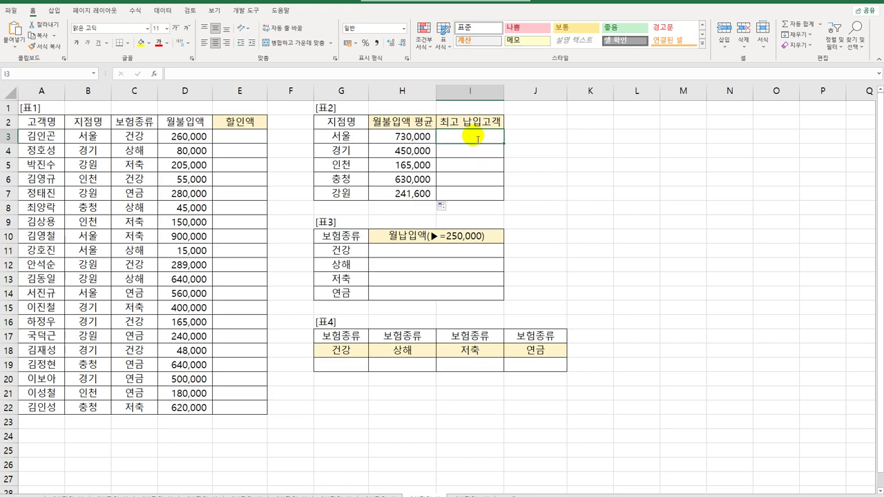
{"action": "type", "text": "=ind"}
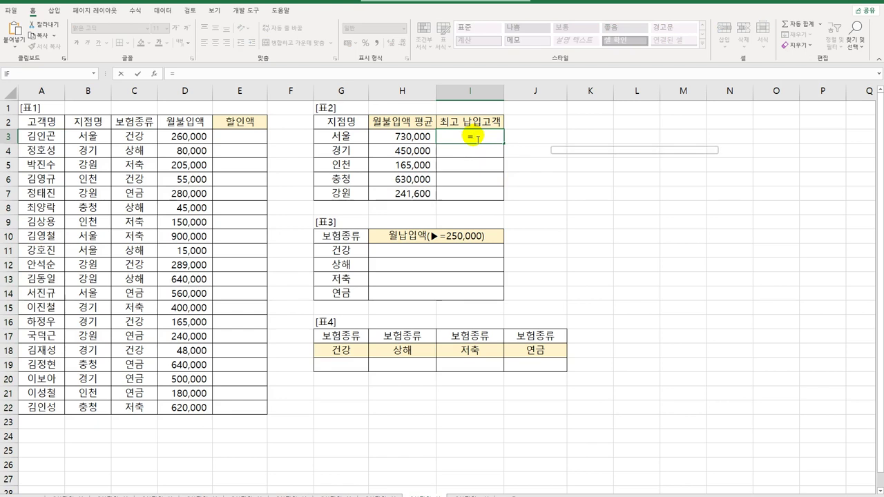
{"action": "key", "text": "Tab"}
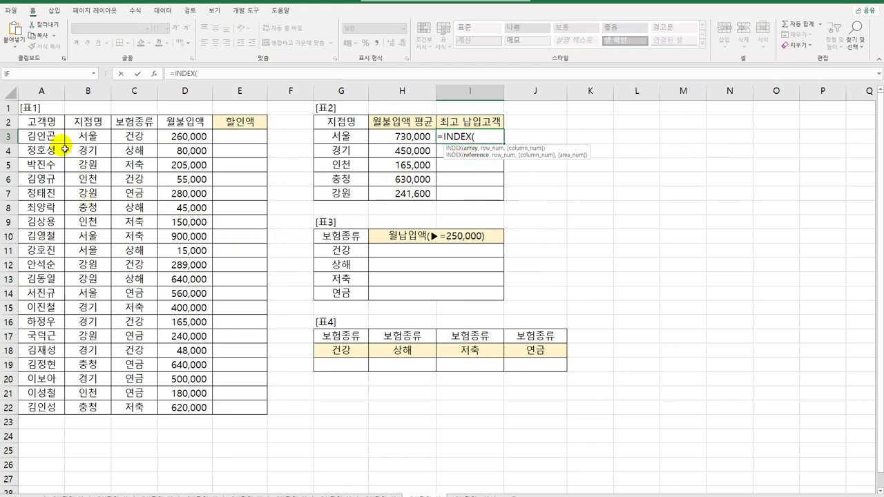
{"action": "left_click_drag", "start_coordinate": [43, 136], "coordinate": [50, 407]}
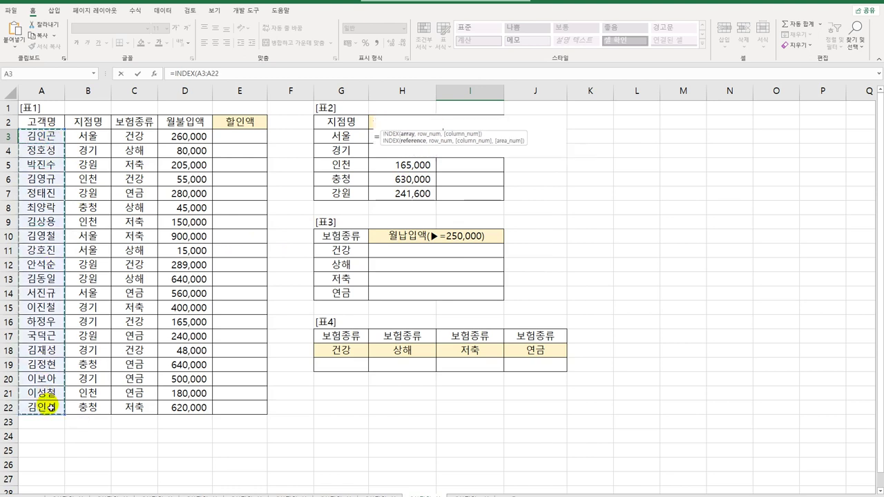
{"action": "key", "text": "F4"}
{"action": "type", "text": ","}
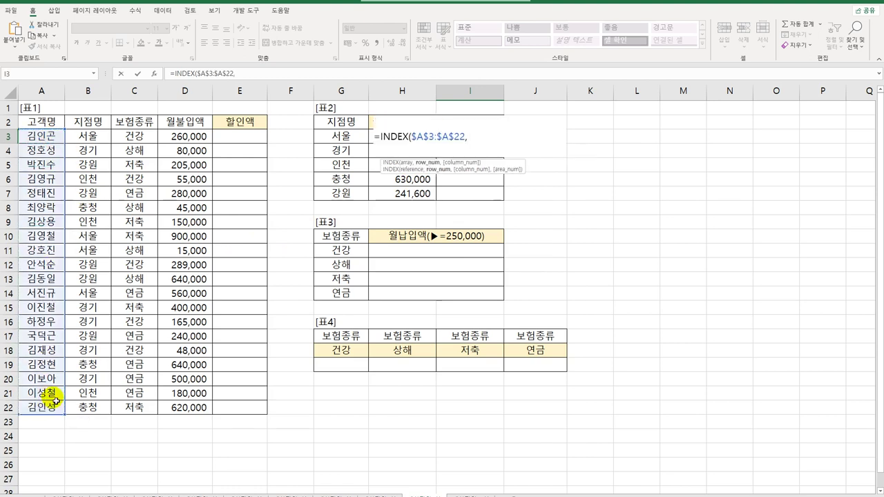
Nest MATCH as the row number, with a MAX lookup value that starts with the branch condition ($B$3:$B$22=G3).
{"action": "type", "text": "mat"}
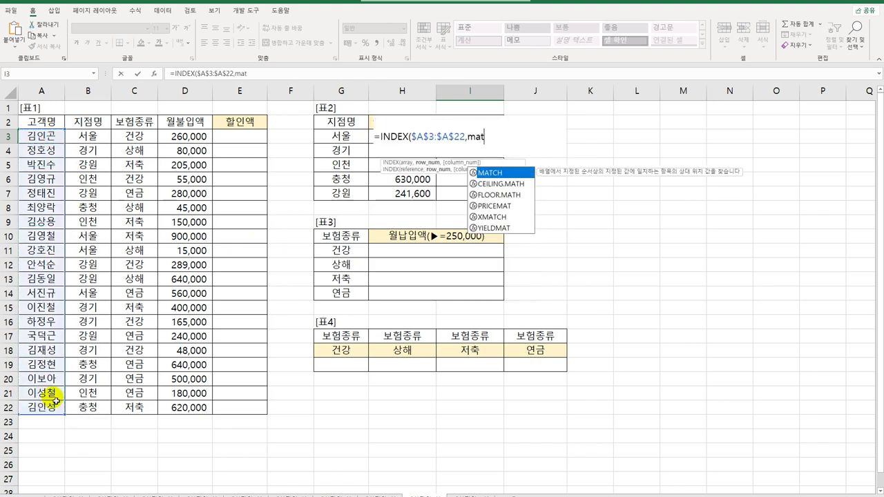
{"action": "key", "text": "Tab"}
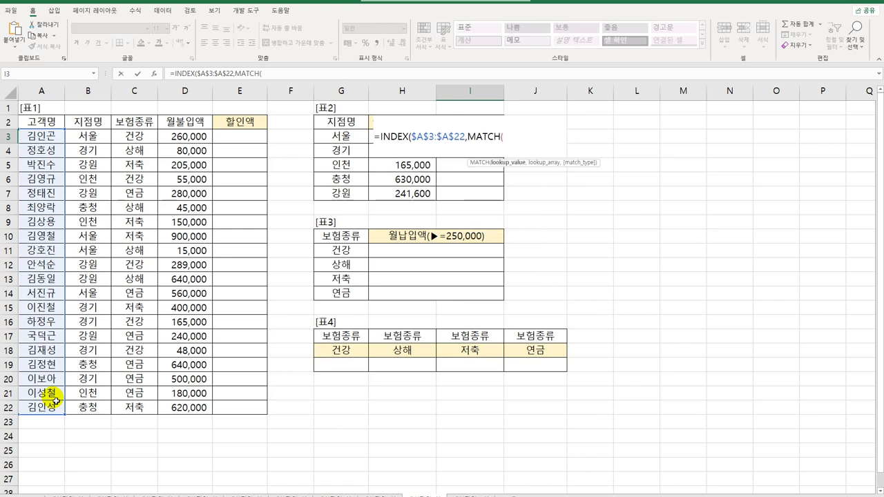
{"action": "type", "text": "max("}
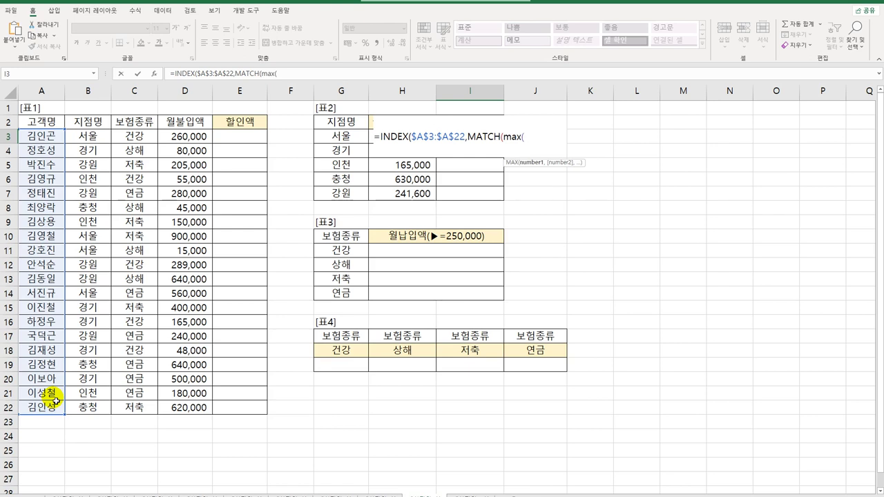
{"action": "type", "text": "("}
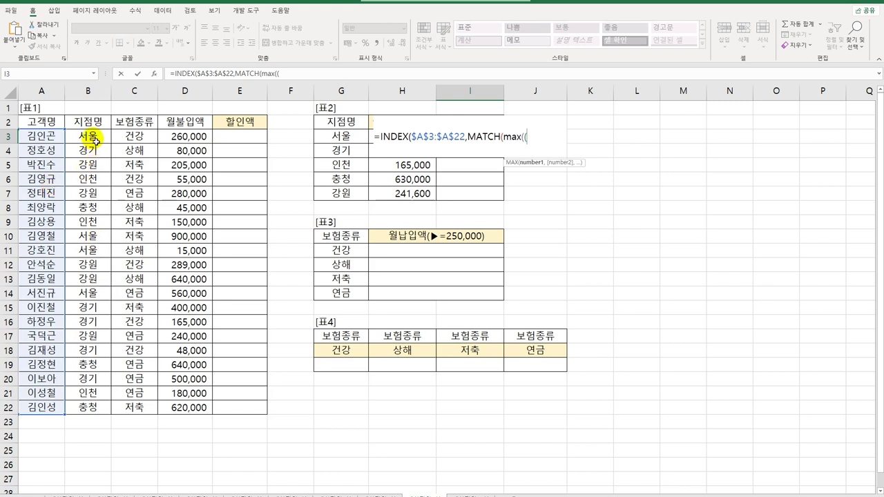
{"action": "left_click_drag", "start_coordinate": [88, 136], "coordinate": [72, 417]}
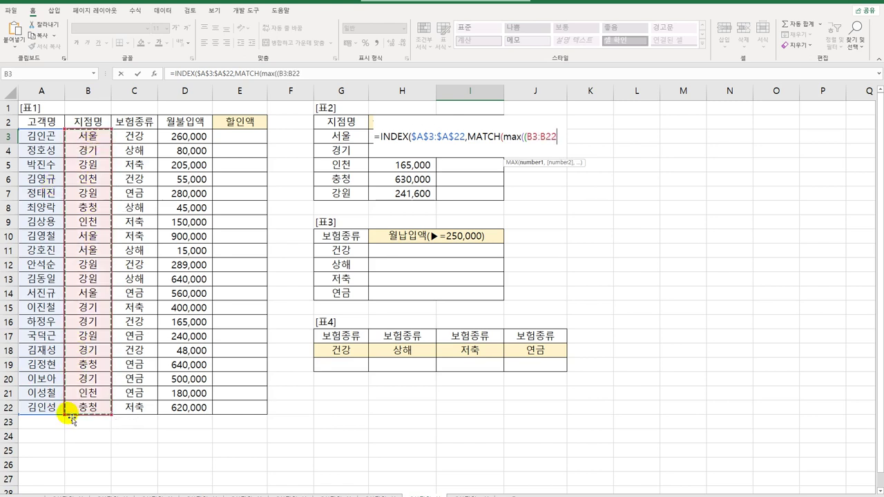
{"action": "key", "text": "F4"}
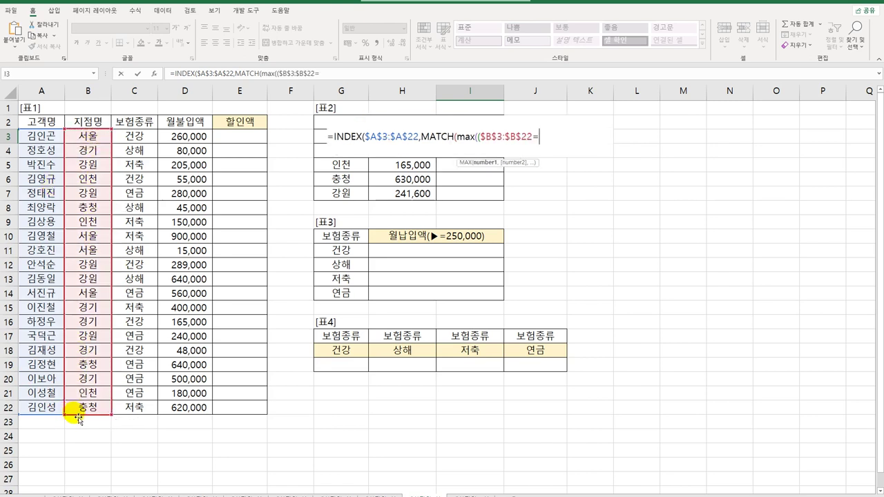
{"action": "type", "text": "="}
{"action": "key", "text": "Left"}
{"action": "key", "text": "Left"}
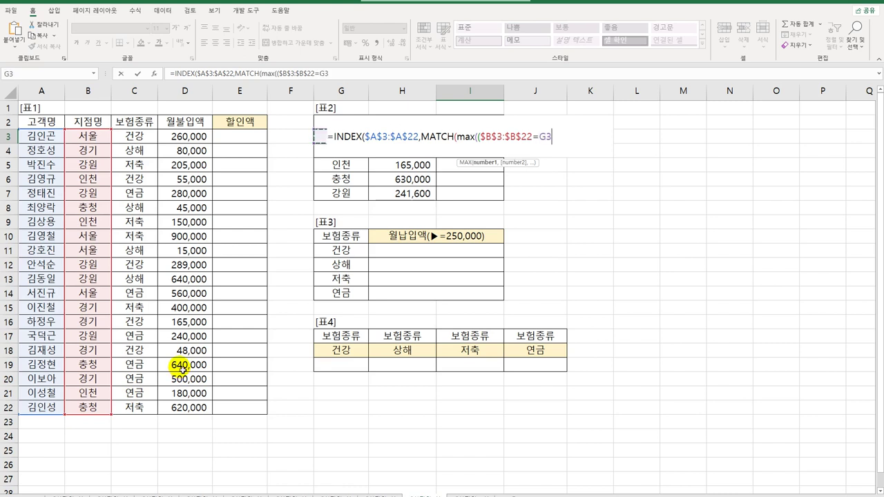
{"action": "type", "text": ")*"}
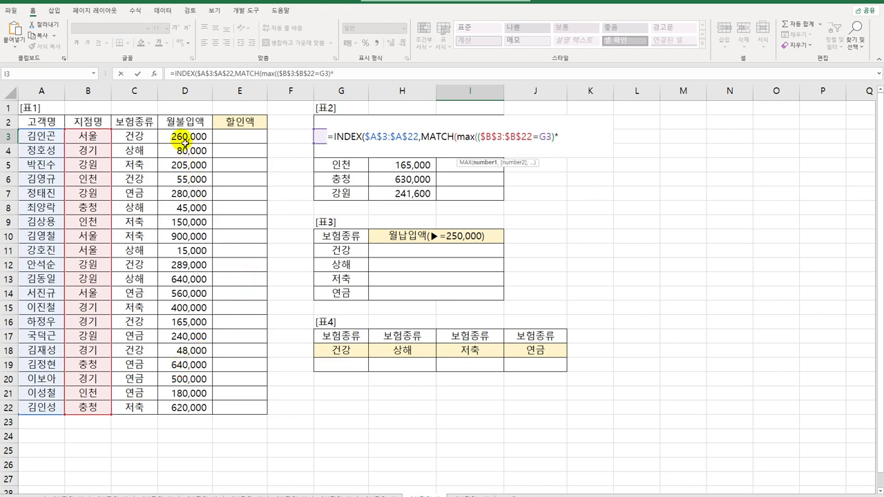
Multiply the branch condition by the absolute 월불입액 range $D$3:$D$22 and close the MAX function.
{"action": "left_click_drag", "start_coordinate": [184, 141], "coordinate": [179, 407]}
{"action": "key", "text": "F4"}
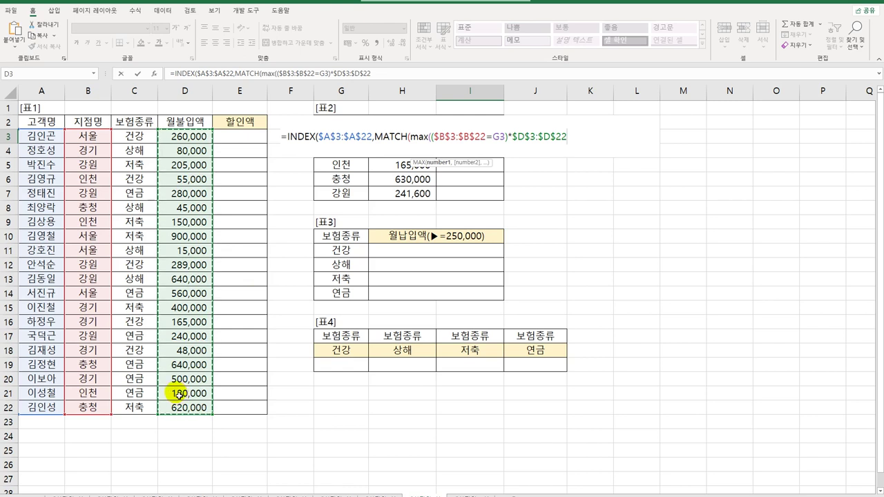
{"action": "type", "text": ")"}
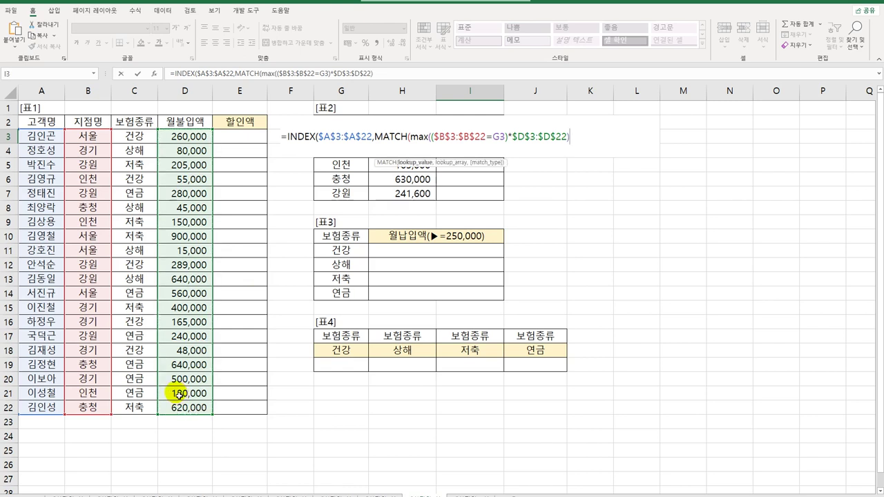
{"action": "type", "text": ","}
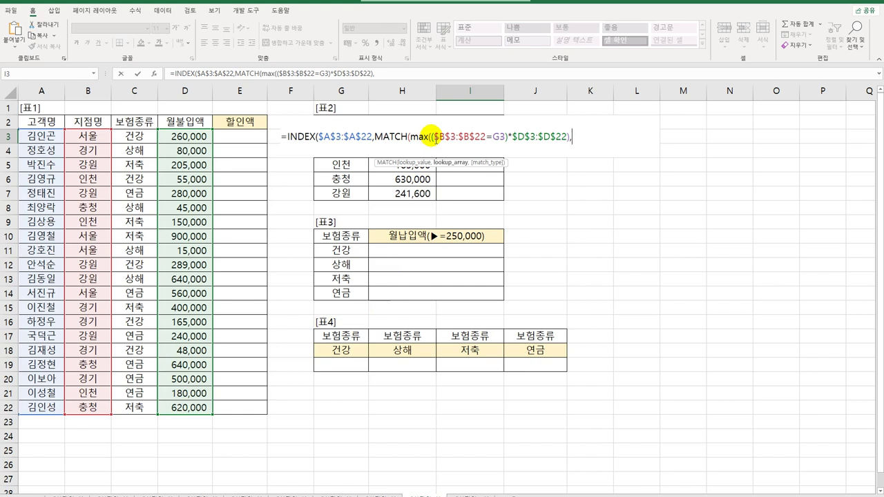
Copy the expression ($B$3:$B$22=G3)*$D$3:$D$22 from inside MAX and reuse it as MATCH's lookup array.
{"action": "left_click_drag", "start_coordinate": [435, 139], "coordinate": [582, 143]}
{"action": "key", "text": "ctrl+c"}
{"action": "left_click", "coordinate": [581, 143]}
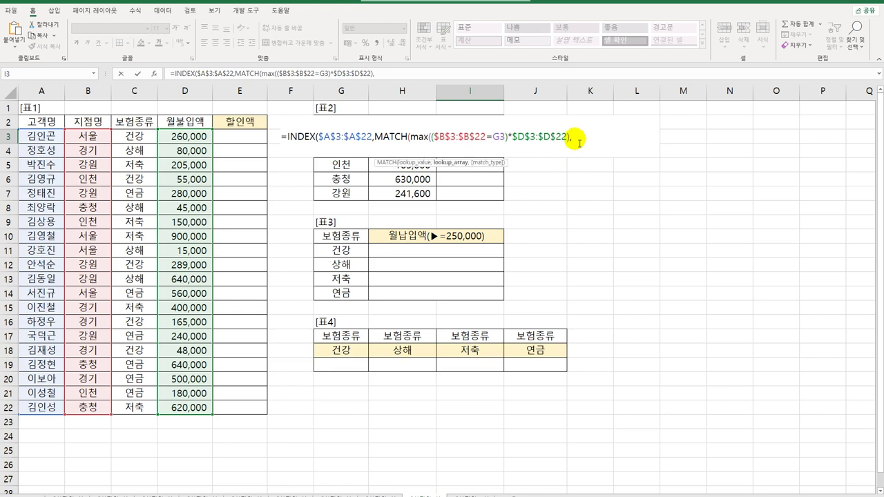
{"action": "key", "text": "ctrl+v"}
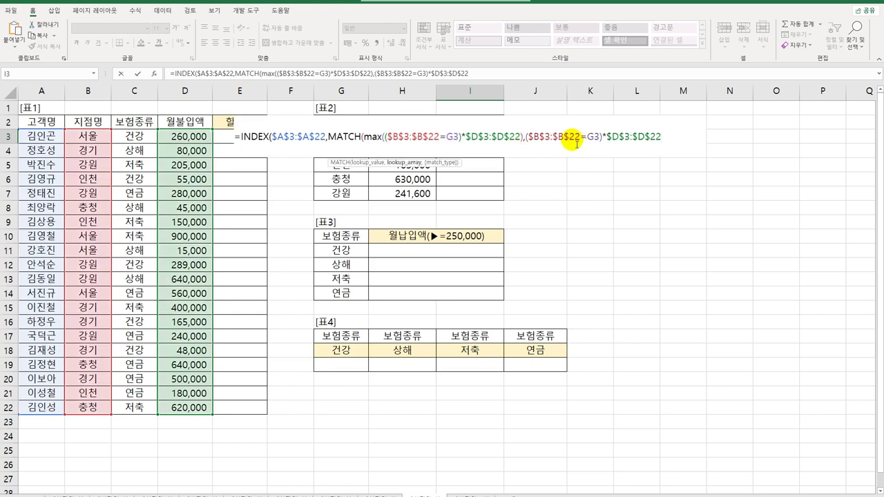
Set MATCH to exact match with 0, close both functions and commit I3 as an array formula.
{"action": "type", "text": ","}
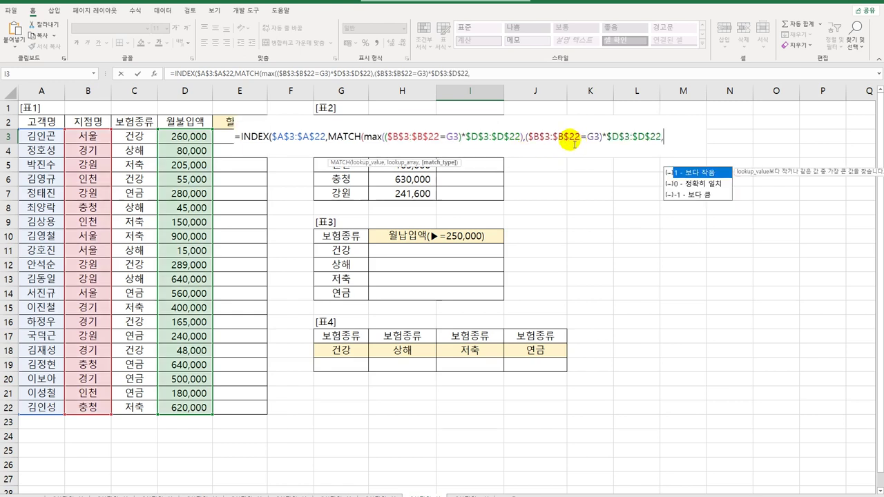
{"action": "type", "text": "0)"}
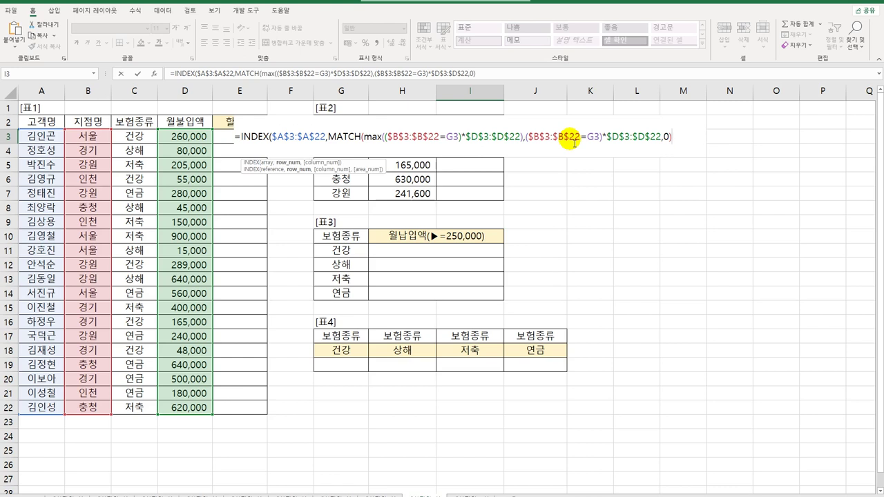
{"action": "type", "text": ")"}
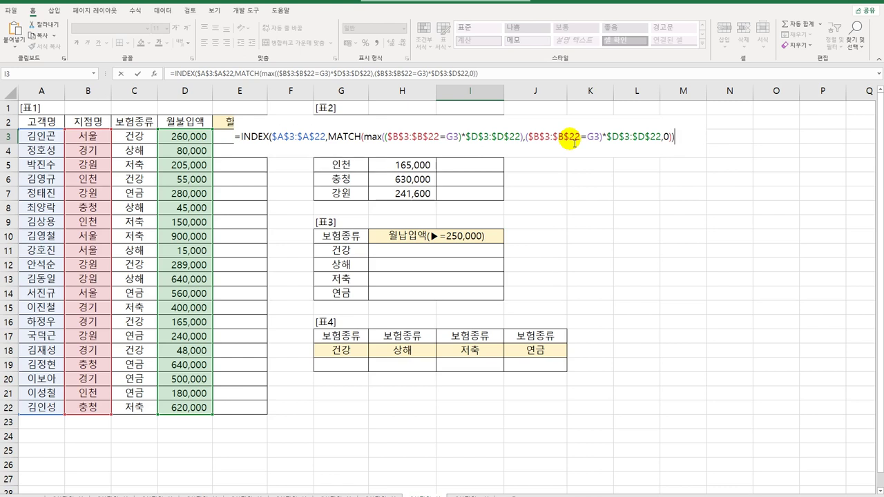
{"action": "key", "text": "ctrl+shift+Return"}
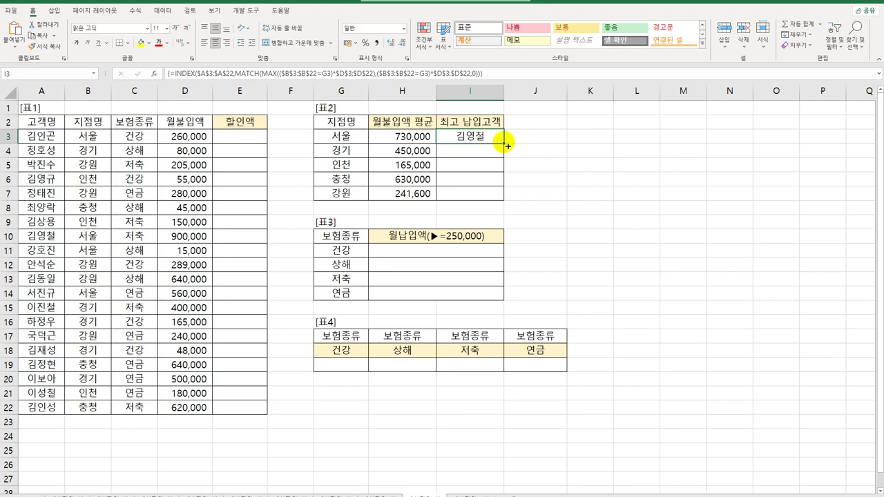
Fill the highest-paying customer array formula from I3 down to I7.
{"action": "left_click_drag", "start_coordinate": [504, 143], "coordinate": [498, 199]}
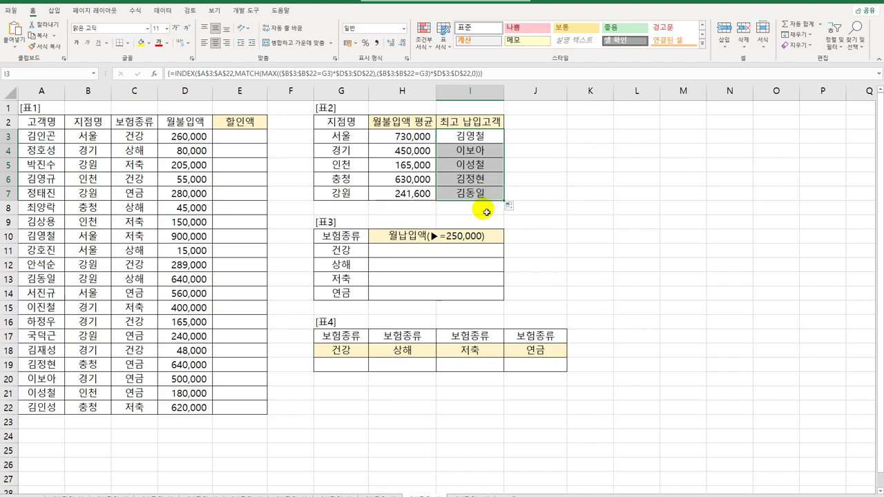
Start a SUMIF formula in H11 with the absolute 보험종류 range $C$3:$C$22 and G11 as the criterion.
{"action": "left_click", "coordinate": [410, 252]}
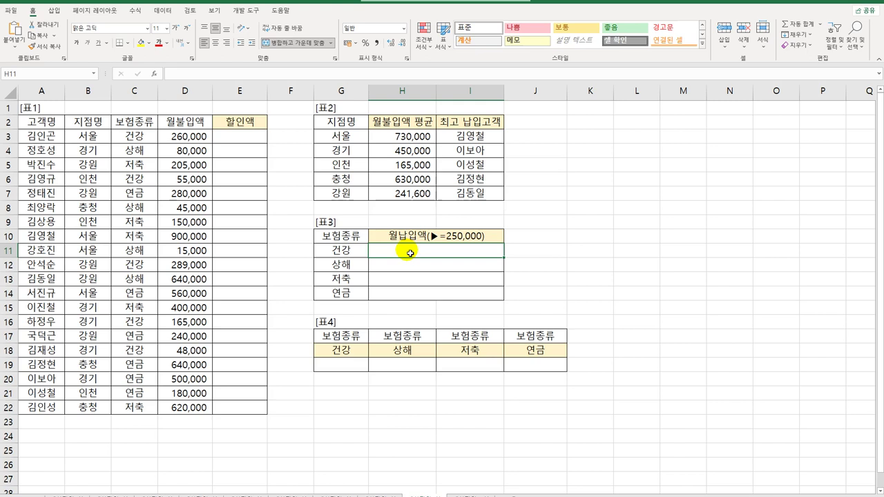
{"action": "type", "text": "="}
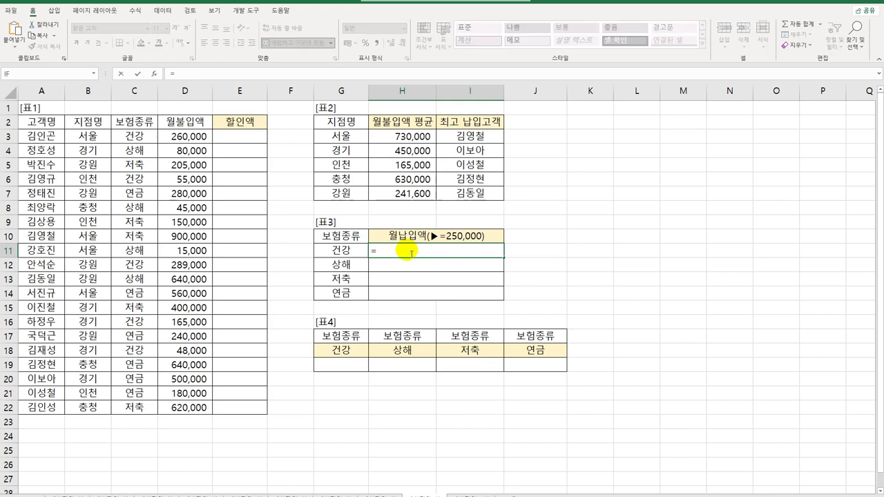
{"action": "type", "text": "sumif("}
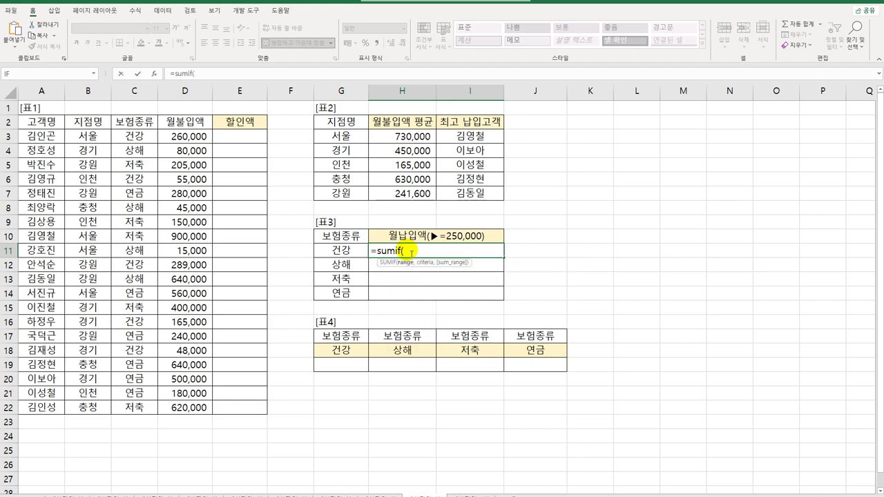
{"action": "left_click_drag", "start_coordinate": [135, 136], "coordinate": [138, 408]}
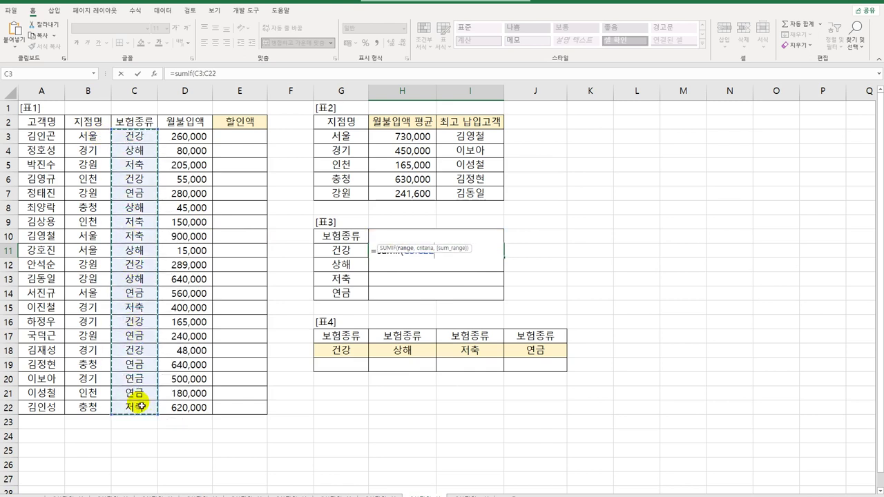
{"action": "key", "text": "F4"}
{"action": "type", "text": ","}
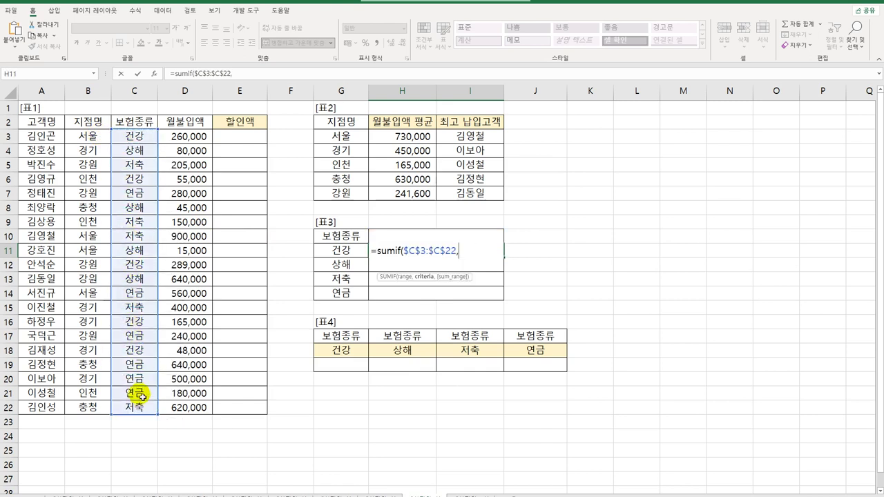
{"action": "key", "text": "Left"}
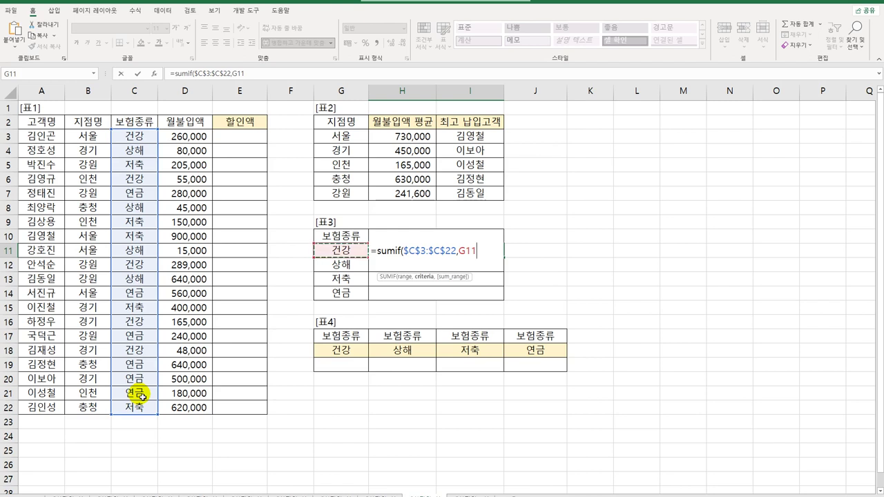
Use the absolute range $D$3:$D$22 as SUMIF's sum range, commit the formula and fill it down to H14.
{"action": "type", "text": ","}
{"action": "left_click_drag", "start_coordinate": [185, 136], "coordinate": [178, 413]}
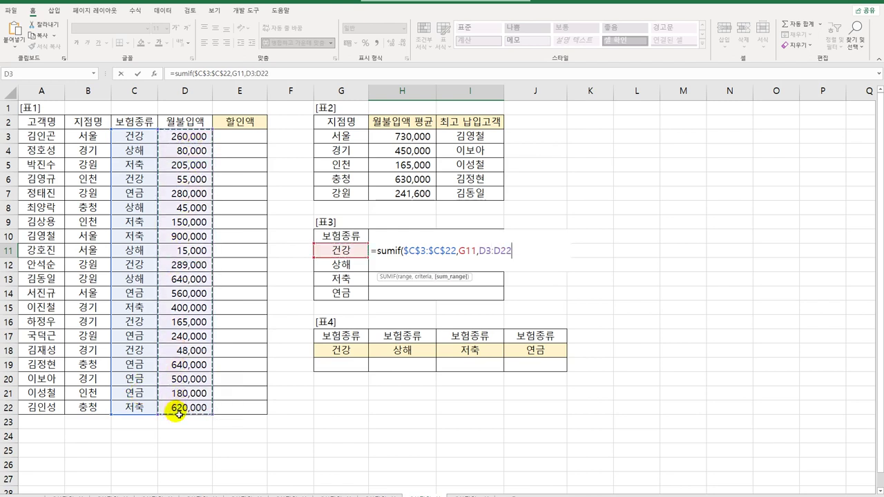
{"action": "key", "text": "F4"}
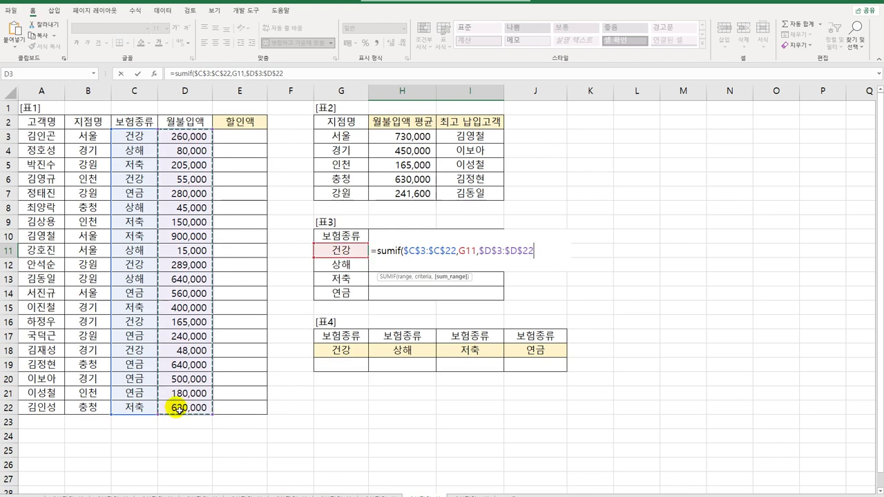
{"action": "type", "text": ")"}
{"action": "key", "text": "Return"}
{"action": "key", "text": "Up"}
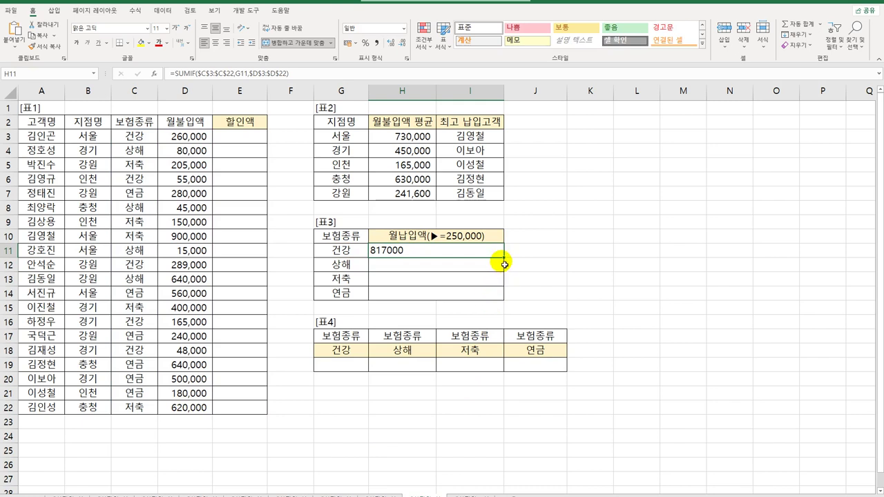
{"action": "left_click_drag", "start_coordinate": [505, 259], "coordinate": [505, 300]}
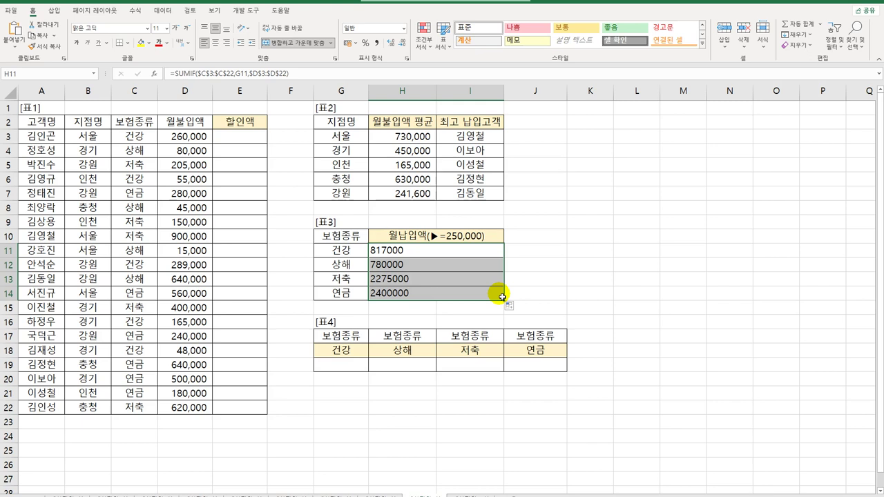
Divide the SUMIF result in H11 by 250000 and fill the revised formula down through row 14.
{"action": "left_click", "coordinate": [394, 254]}
{"action": "double_click", "coordinate": [394, 253]}
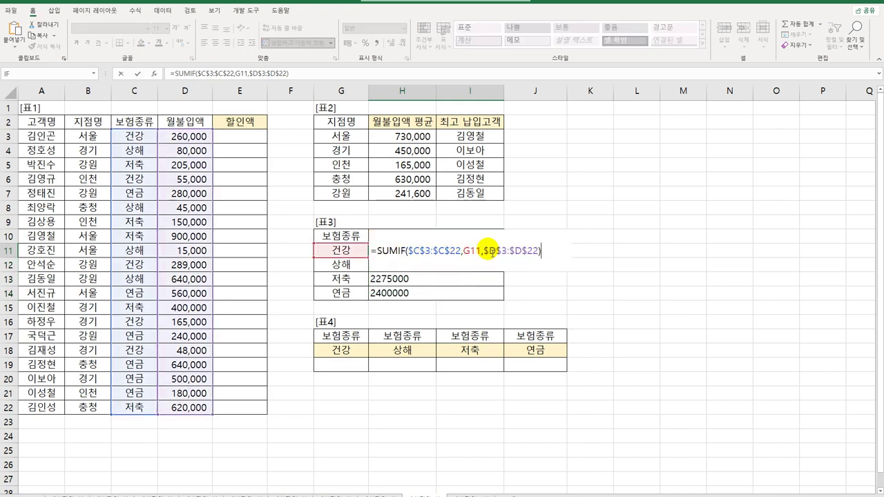
{"action": "type", "text": "/250000"}
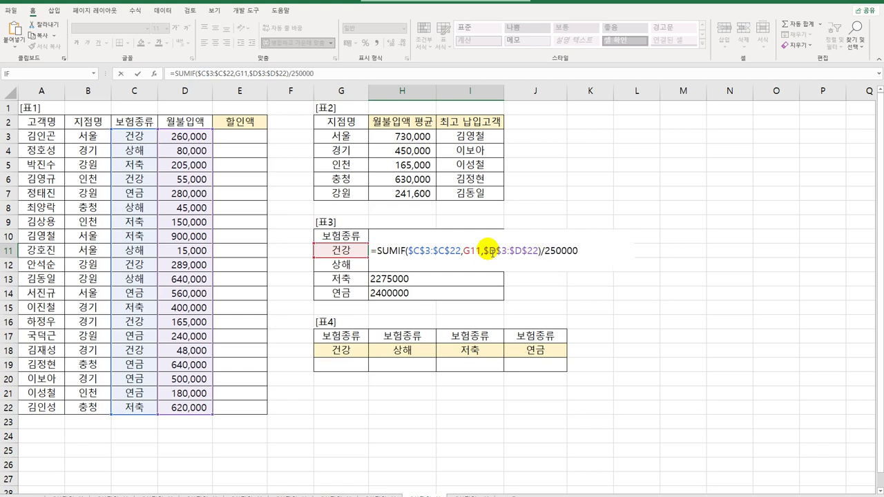
{"action": "key", "text": "Return"}
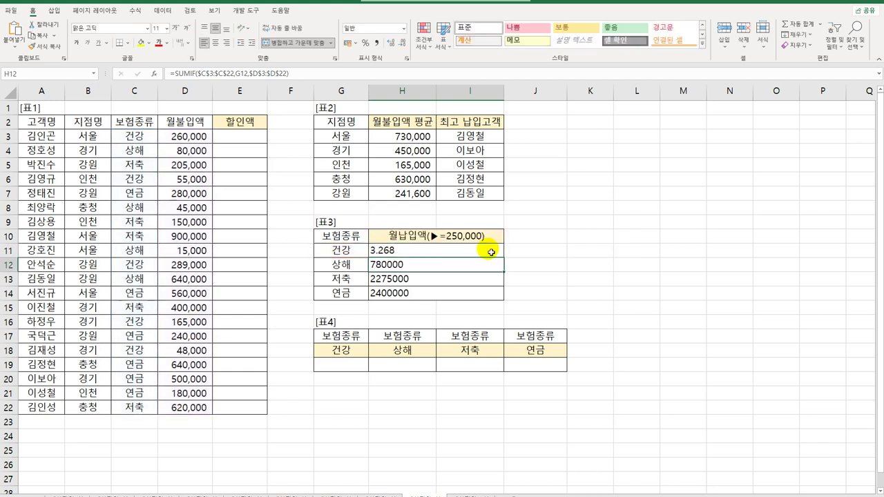
{"action": "left_click", "coordinate": [502, 251]}
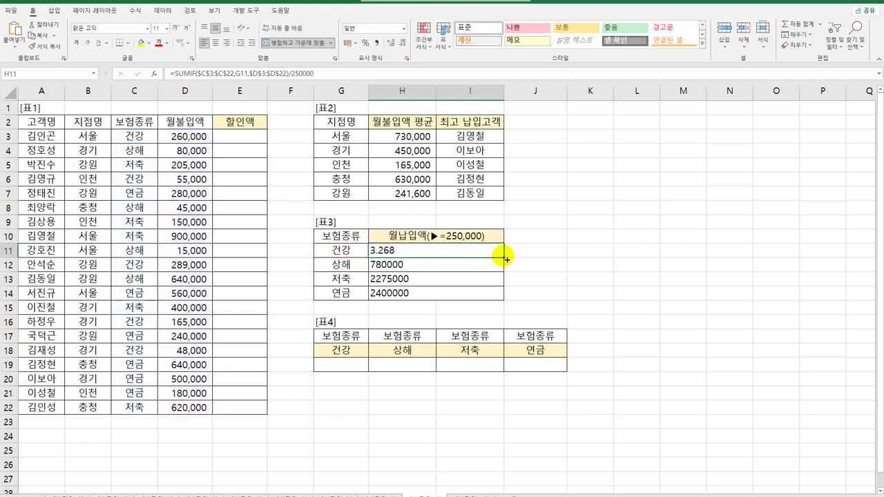
{"action": "left_click_drag", "start_coordinate": [502, 258], "coordinate": [500, 294]}
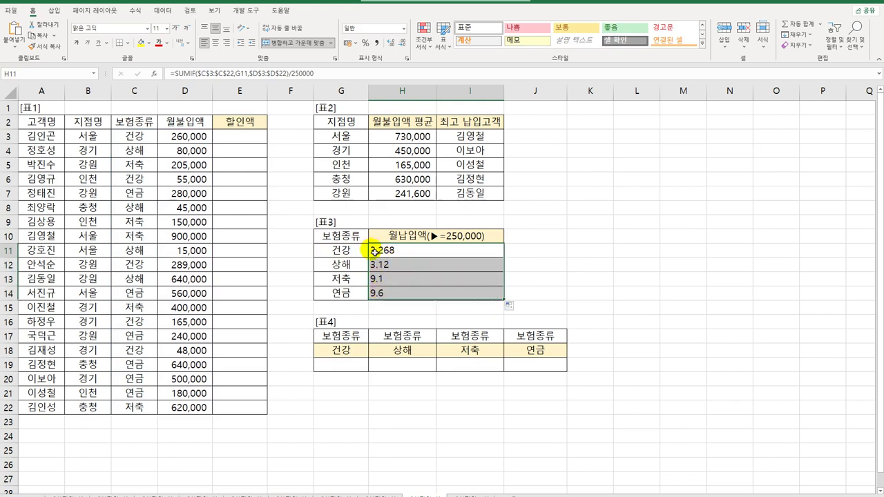
Wrap the H11 expression in REPT with the special character "▶" as the repeated text.
{"action": "double_click", "coordinate": [374, 252]}
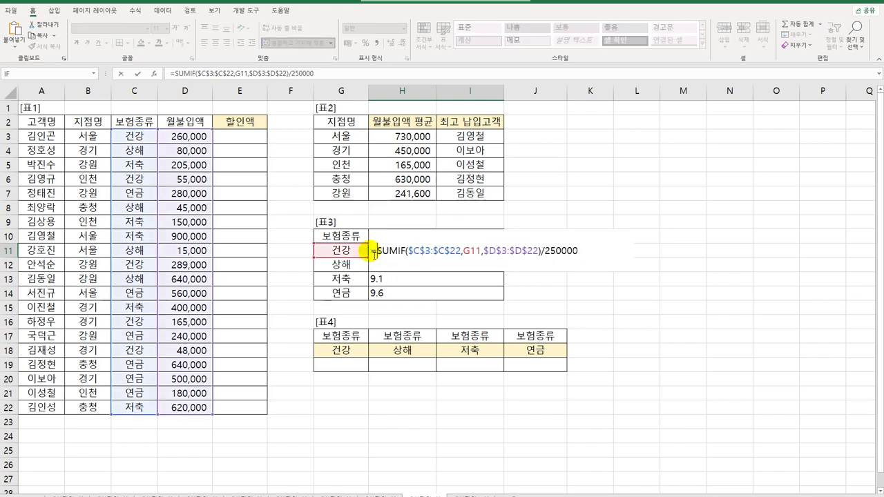
{"action": "type", "text": "rept"}
{"action": "key", "text": "Tab"}
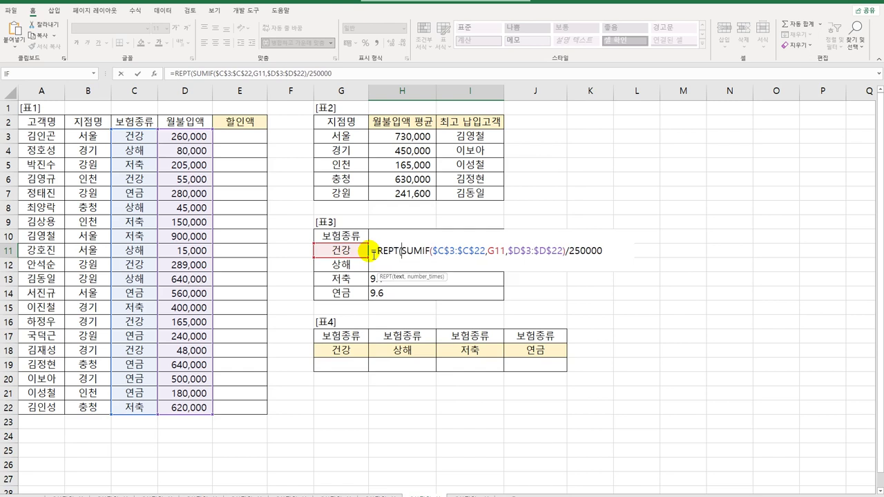
{"action": "type", "text": "\"a"}
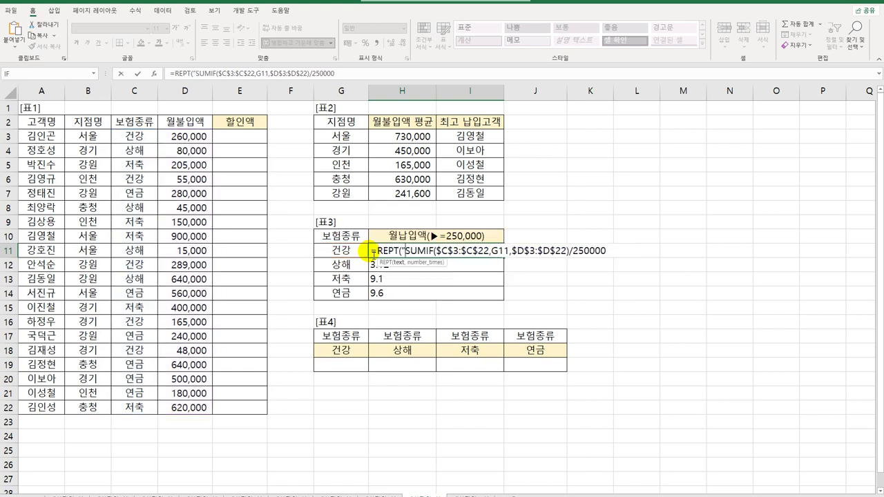
{"action": "key", "text": "BackSpace"}
{"action": "type", "text": "ㅁ"}
{"action": "key", "text": "Hangul_Hanja"}
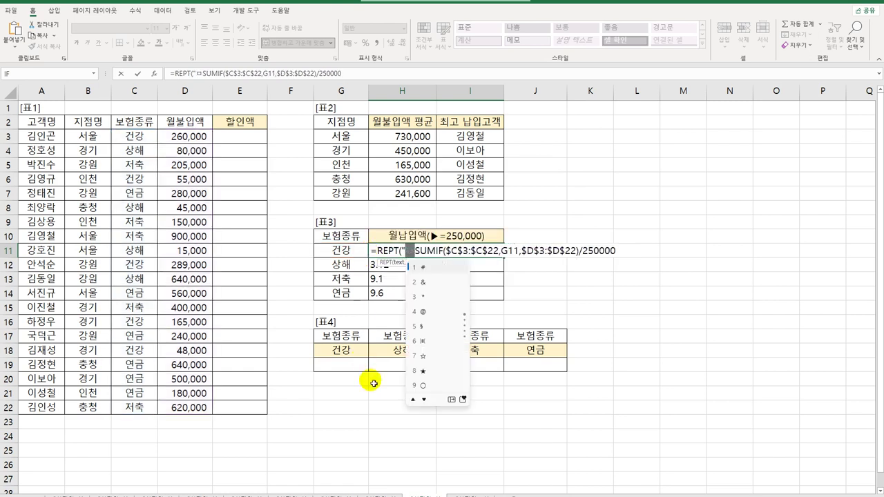
{"action": "left_click", "coordinate": [453, 400]}
{"action": "left_click", "coordinate": [563, 282]}
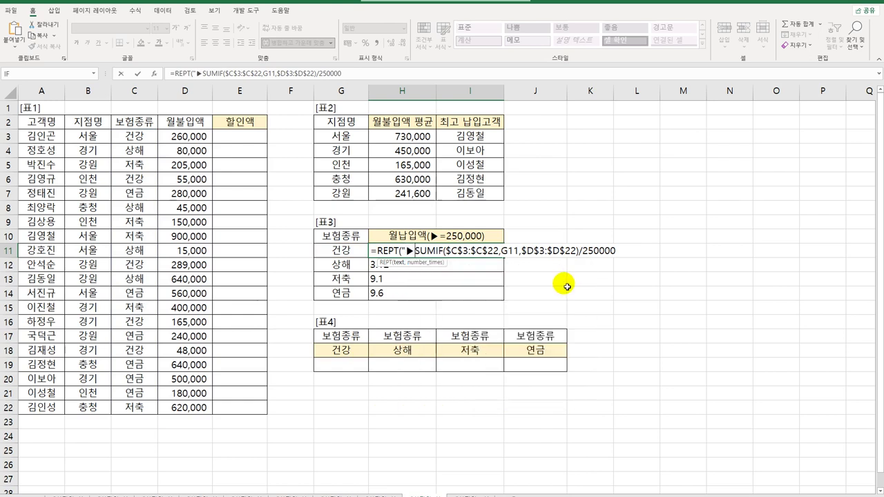
{"action": "type", "text": "\","}
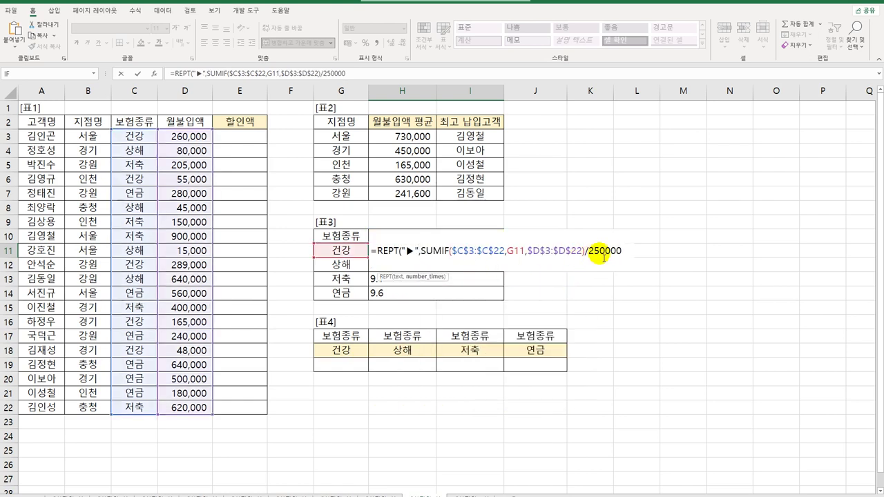
Close and commit the REPT formula in H11, fill it down to H14 and check the last row's copy.
{"action": "left_click", "coordinate": [625, 253]}
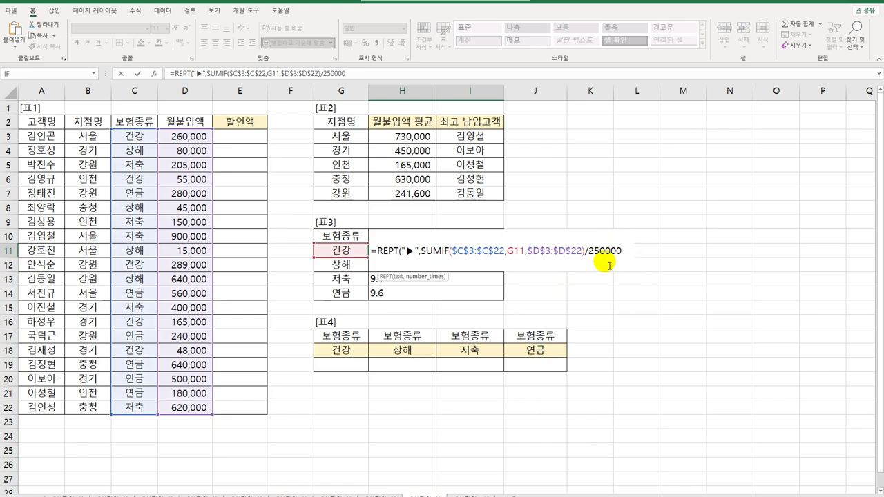
{"action": "type", "text": ")"}
{"action": "key", "text": "Return"}
{"action": "key", "text": "Up"}
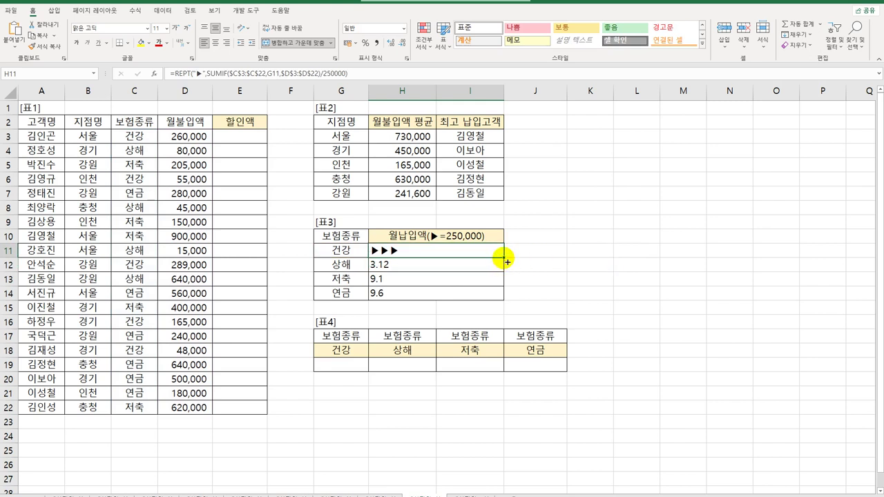
{"action": "left_click_drag", "start_coordinate": [505, 257], "coordinate": [505, 301]}
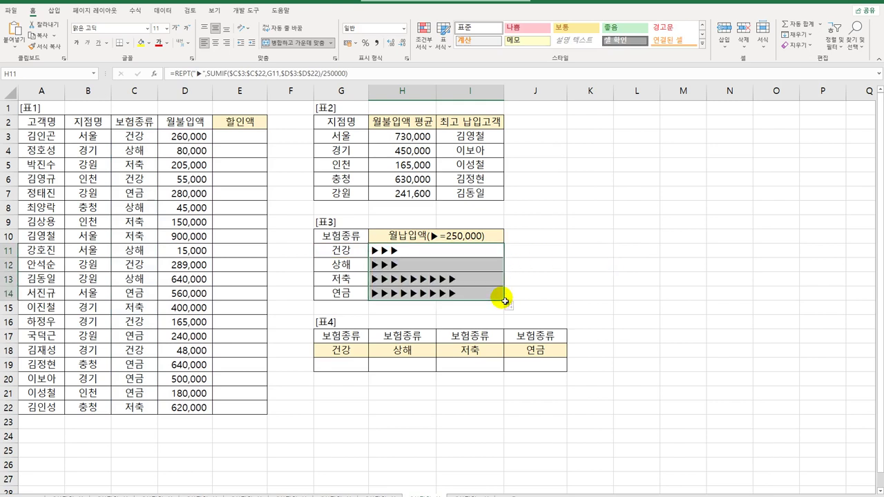
{"action": "left_click", "coordinate": [442, 294]}
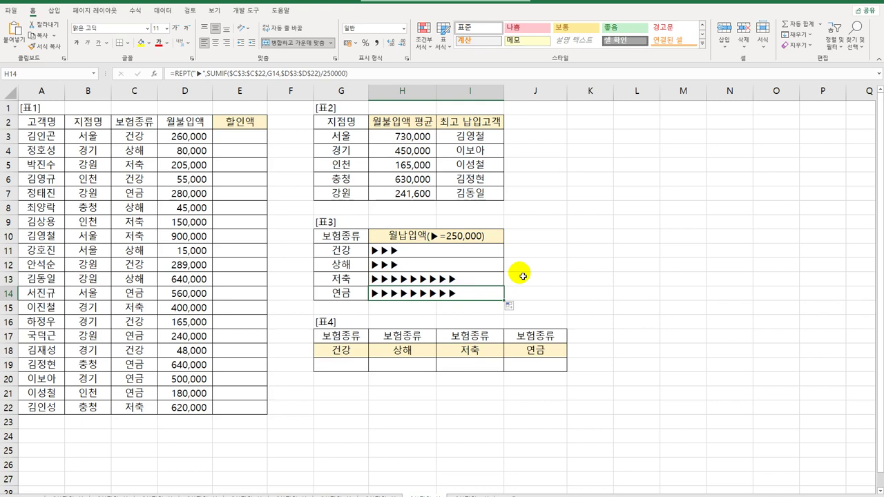
Start a DCOUNTA formula in G19 of 표4 with the absolute range $A$2:$D$22 as the database.
{"action": "left_click", "coordinate": [351, 366]}
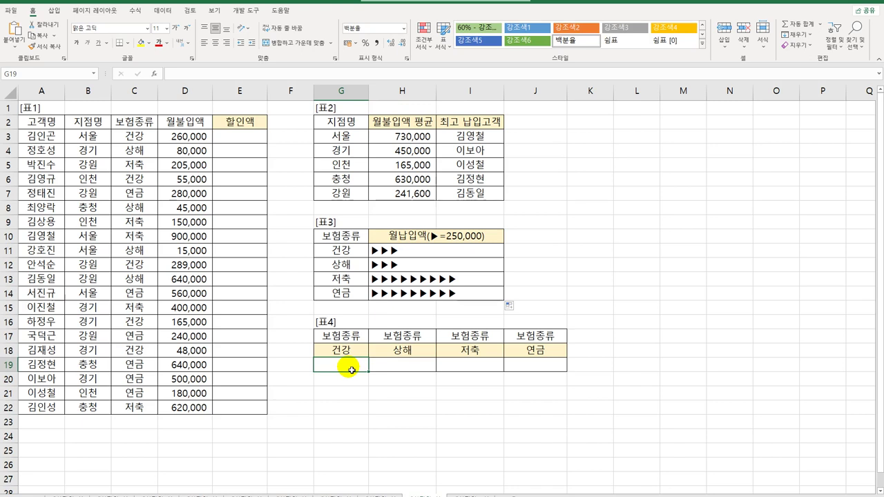
{"action": "type", "text": "="}
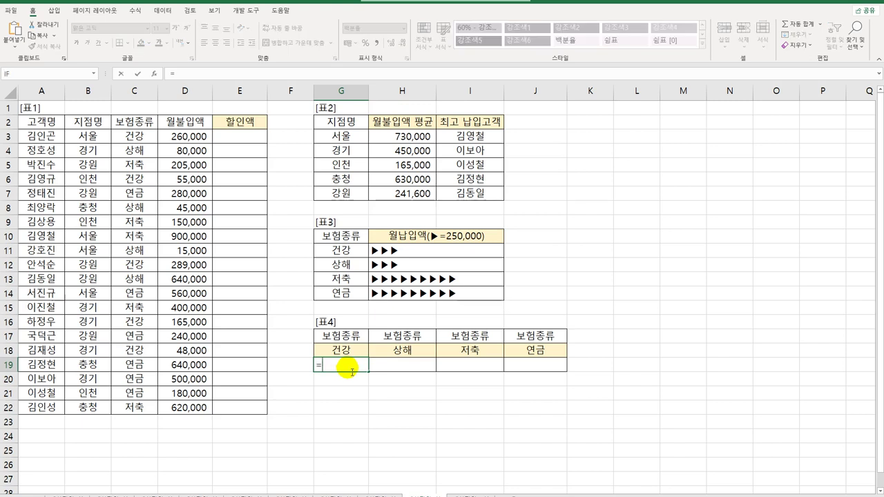
{"action": "type", "text": "dcou"}
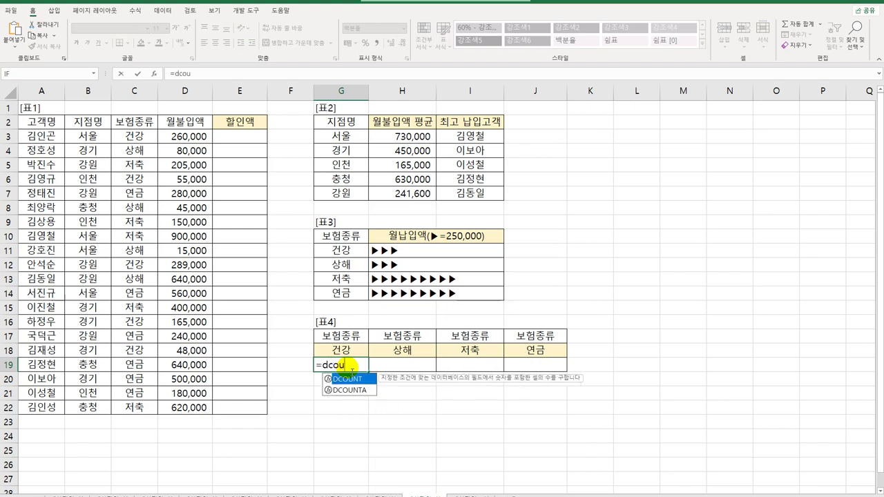
{"action": "key", "text": "Down"}
{"action": "key", "text": "Tab"}
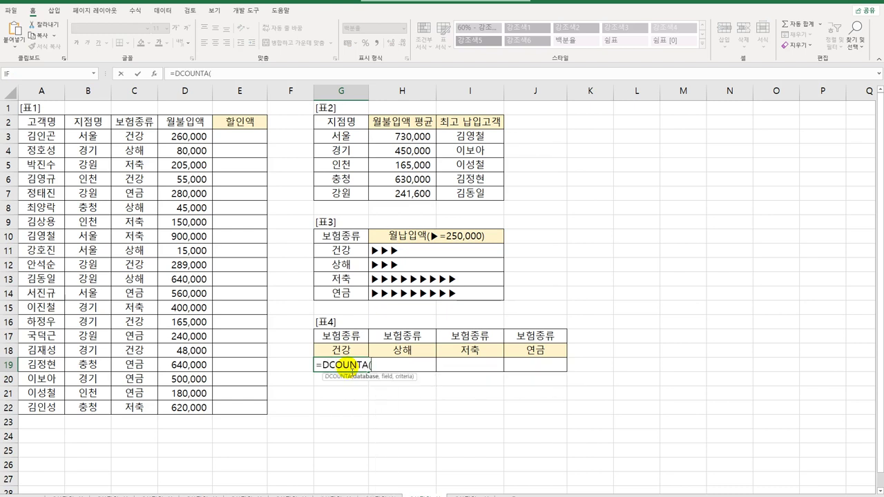
{"action": "left_click", "coordinate": [34, 123]}
{"action": "left_click_drag", "start_coordinate": [35, 123], "coordinate": [174, 407]}
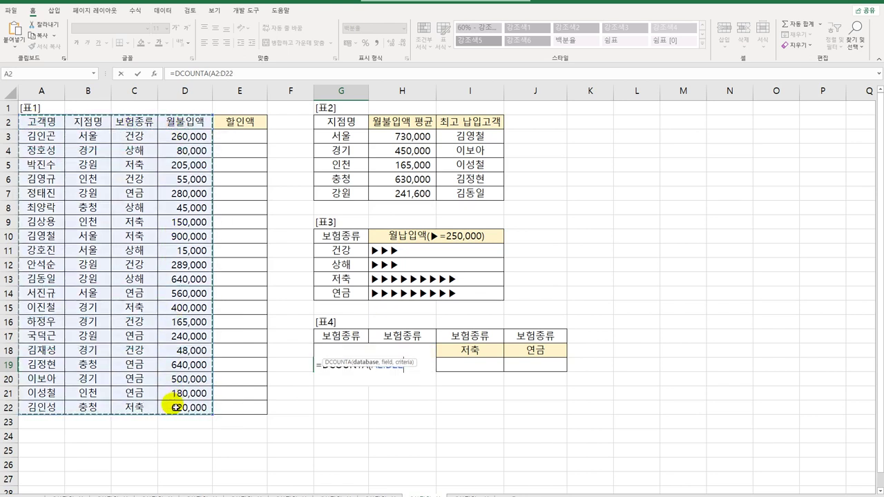
{"action": "key", "text": "F4"}
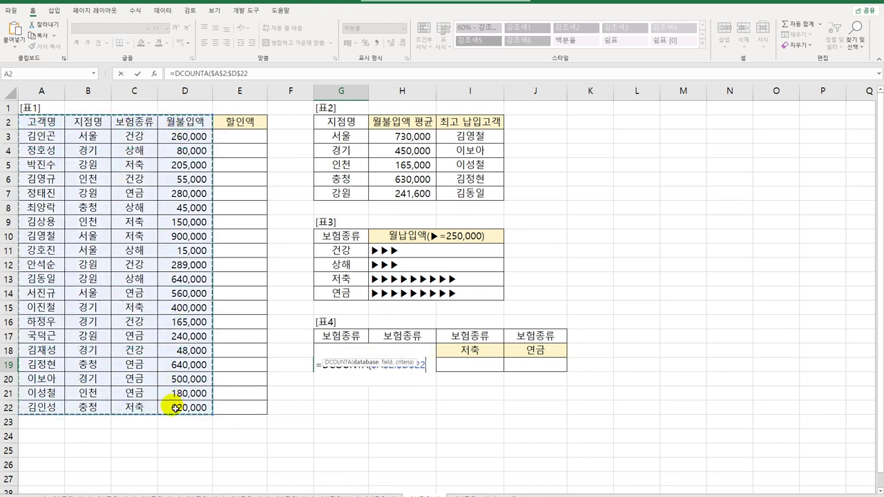
{"action": "type", "text": ","}
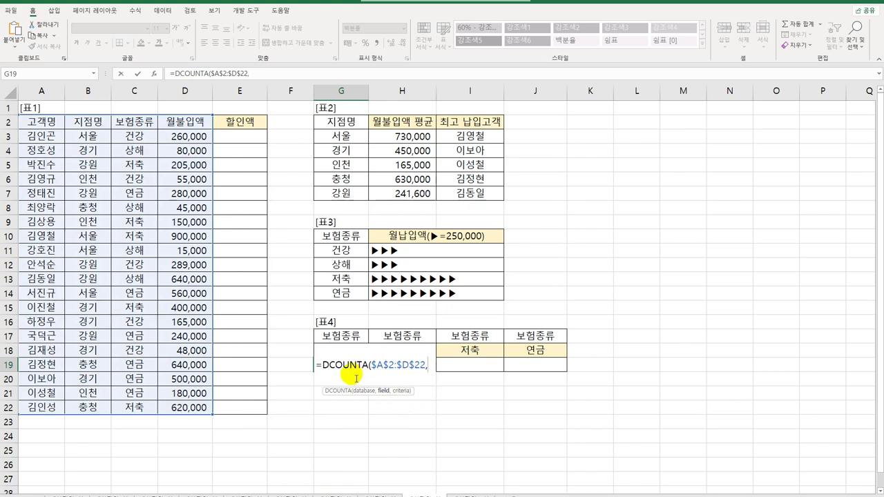
Complete the DCOUNTA formula in G19 with field number 3 and the criteria range G17:G18, and commit it.
{"action": "left_click", "coordinate": [133, 123]}
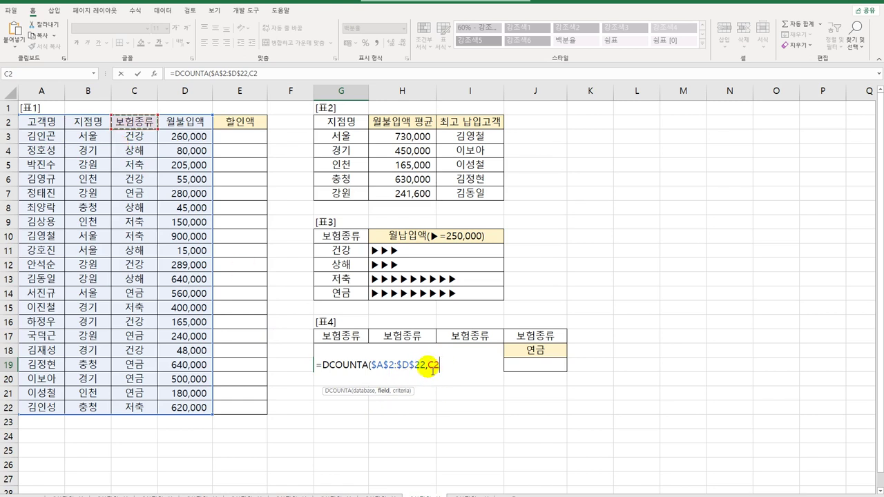
{"action": "key", "text": "F4"}
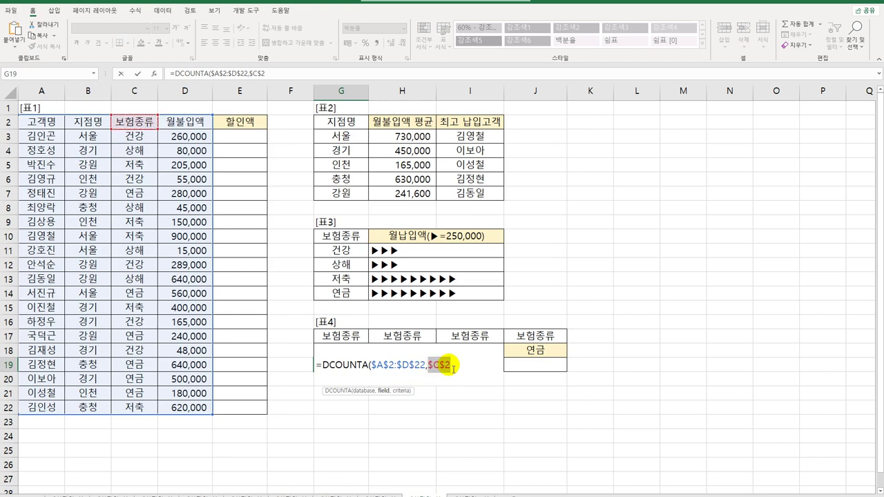
{"action": "type", "text": "3"}
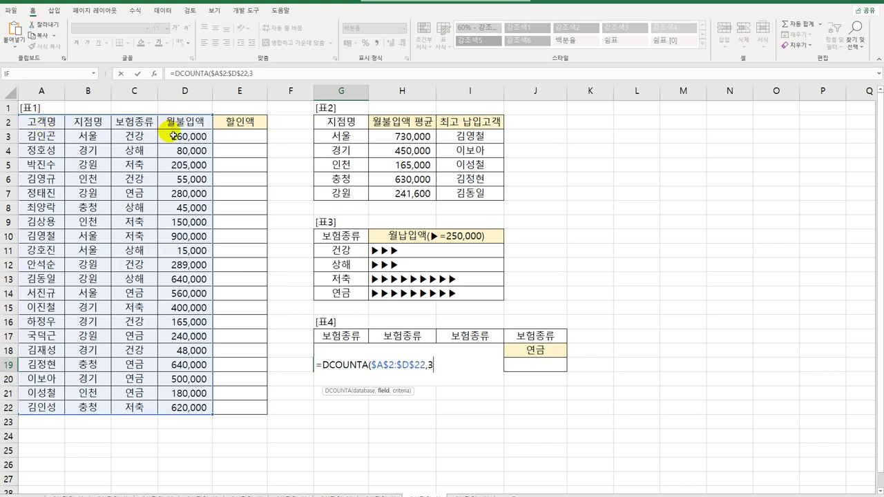
{"action": "type", "text": ","}
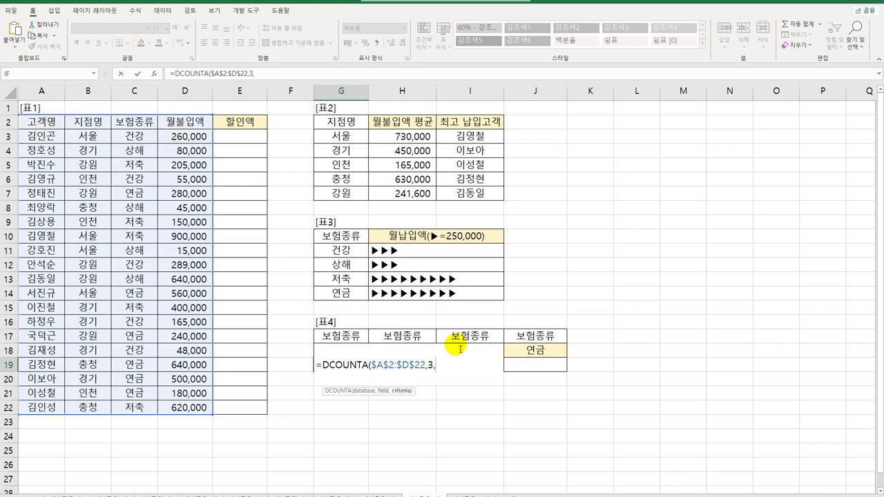
{"action": "left_click_drag", "start_coordinate": [343, 335], "coordinate": [344, 351]}
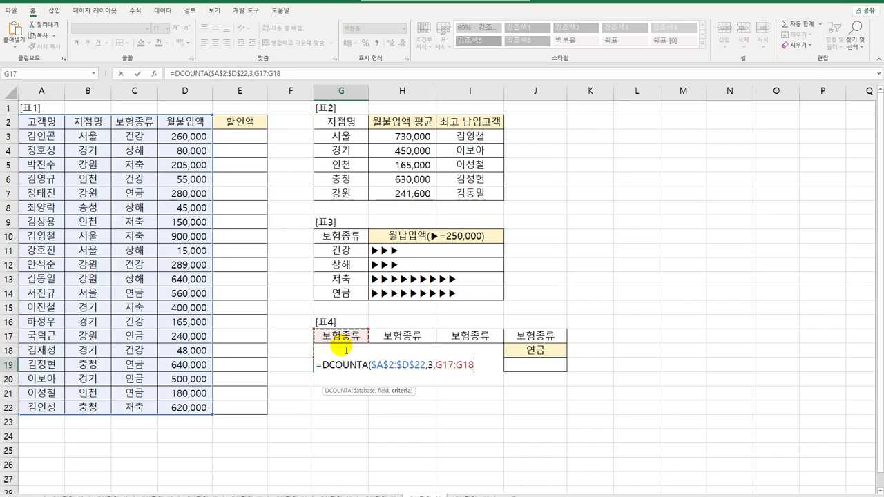
{"action": "type", "text": ")"}
{"action": "key", "text": "ctrl+Return"}
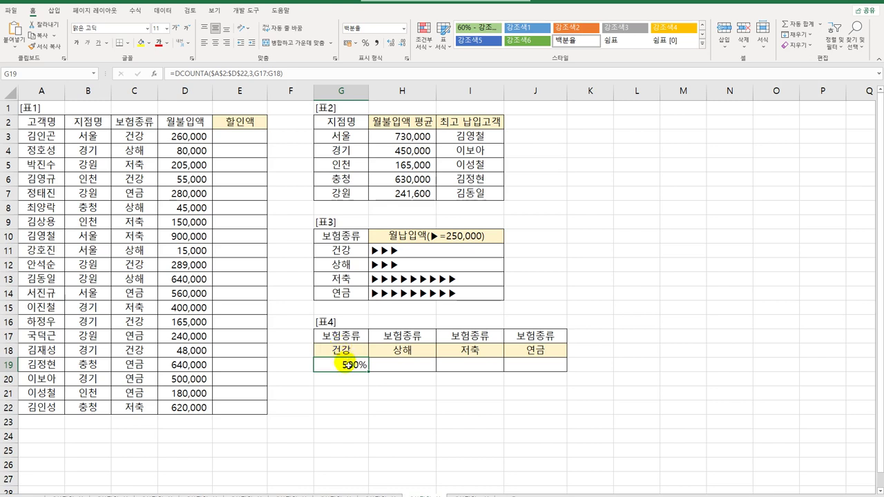
Divide the DCOUNTA result in G19 by COUNTA($C$3:$C$22) and fill the formula across to J19.
{"action": "double_click", "coordinate": [347, 365]}
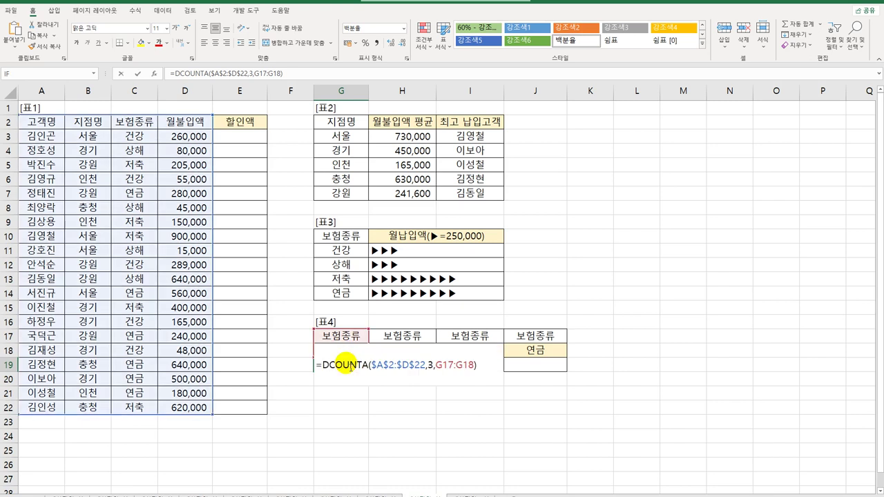
{"action": "left_click", "coordinate": [481, 368]}
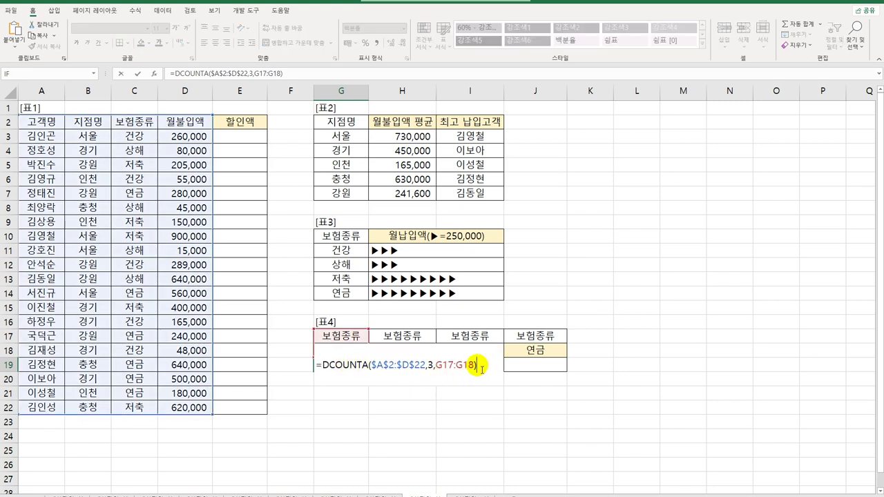
{"action": "type", "text": "/"}
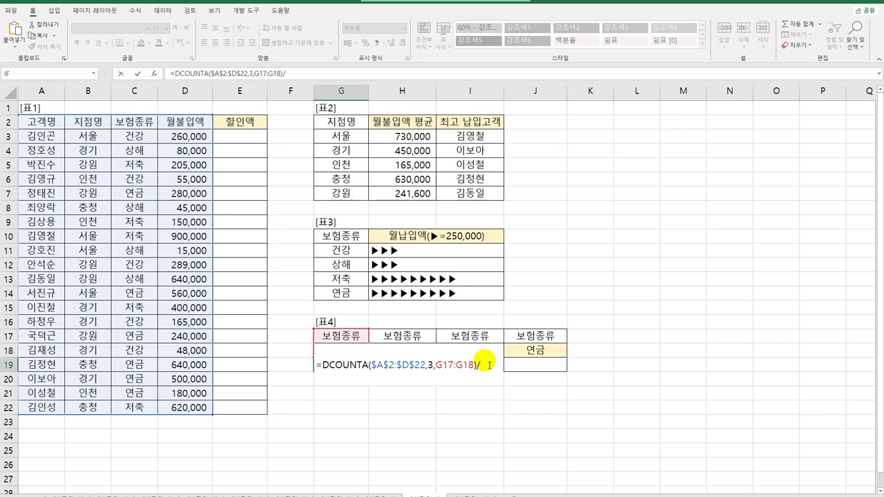
{"action": "type", "text": "counta("}
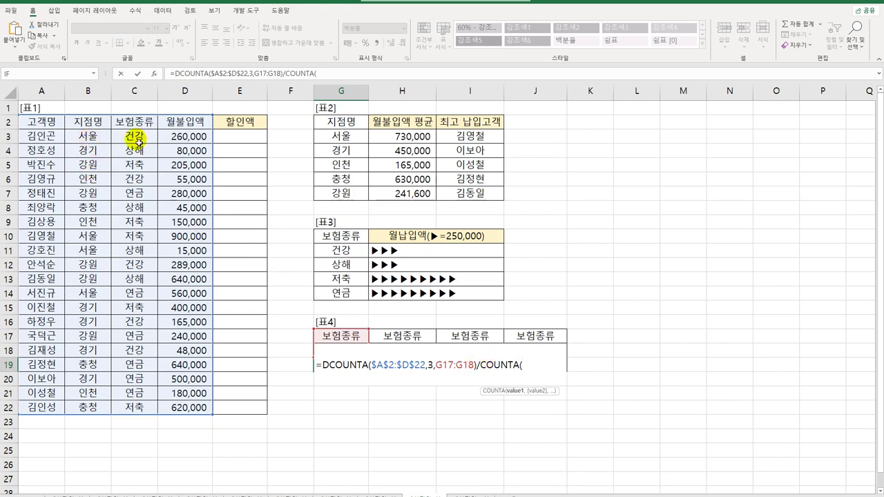
{"action": "left_click_drag", "start_coordinate": [136, 139], "coordinate": [128, 418]}
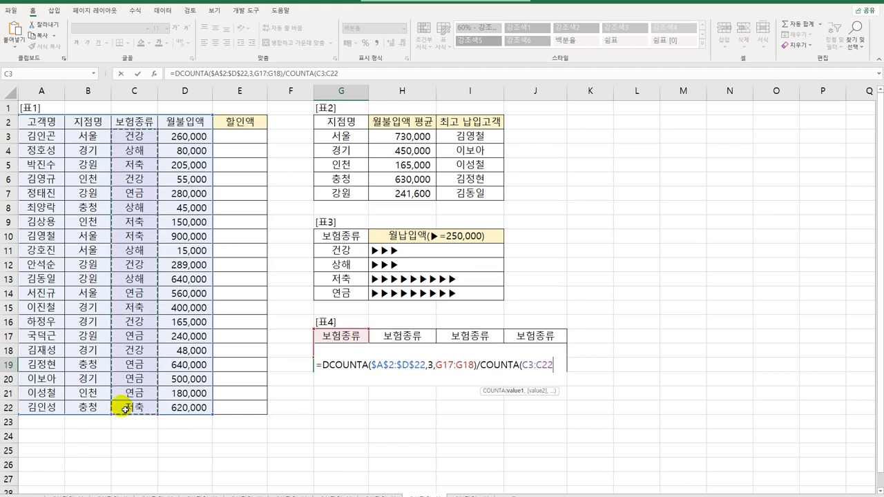
{"action": "key", "text": "F4"}
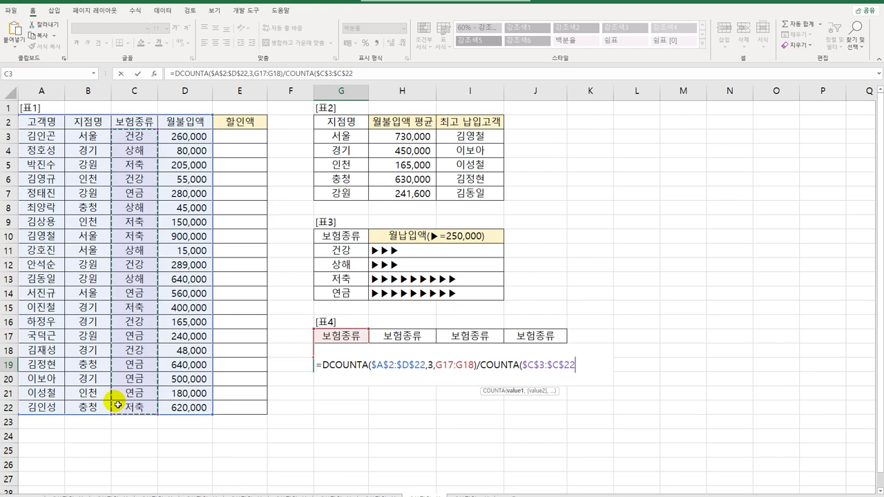
{"action": "type", "text": ")"}
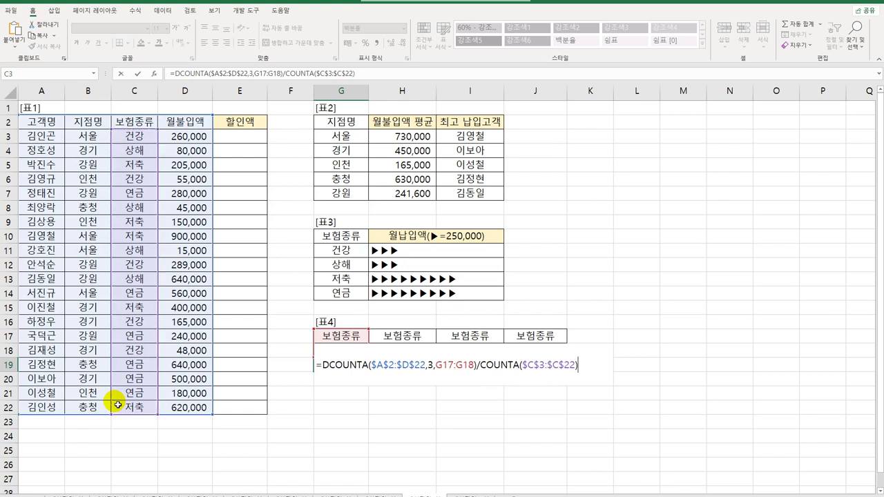
{"action": "key", "text": "ctrl+Return"}
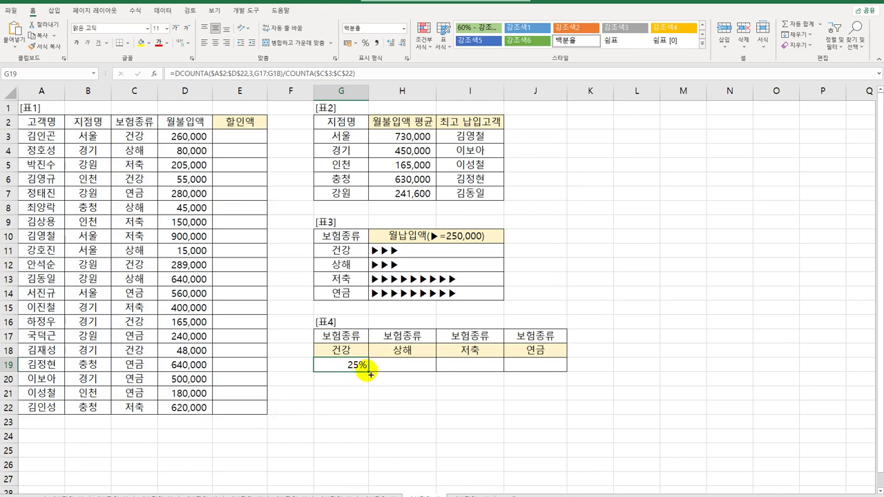
{"action": "left_click_drag", "start_coordinate": [371, 374], "coordinate": [547, 384]}
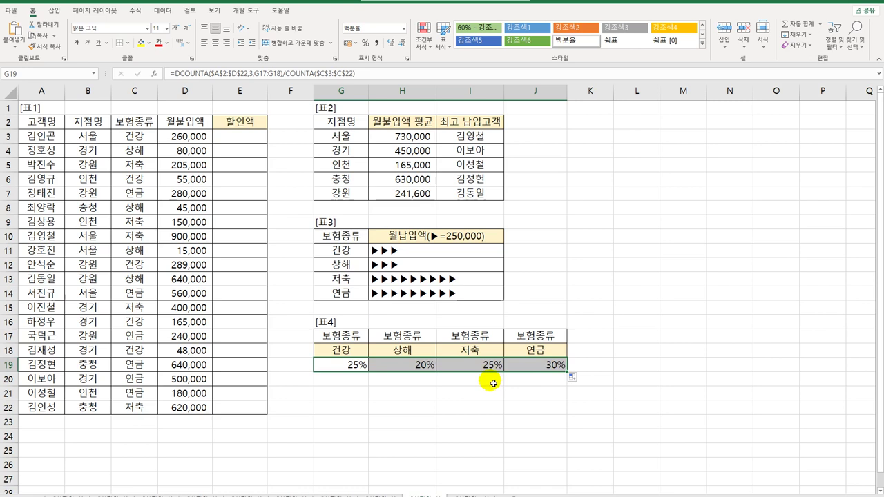
{"action": "left_click", "coordinate": [525, 366]}
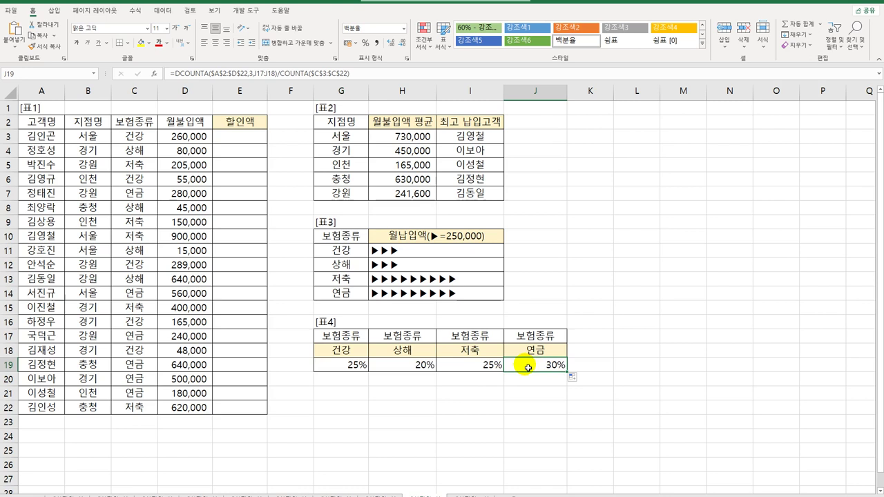
From cell E3 of the 할인액 column, open the Visual Basic editor and insert a new module.
{"action": "left_click", "coordinate": [235, 142]}
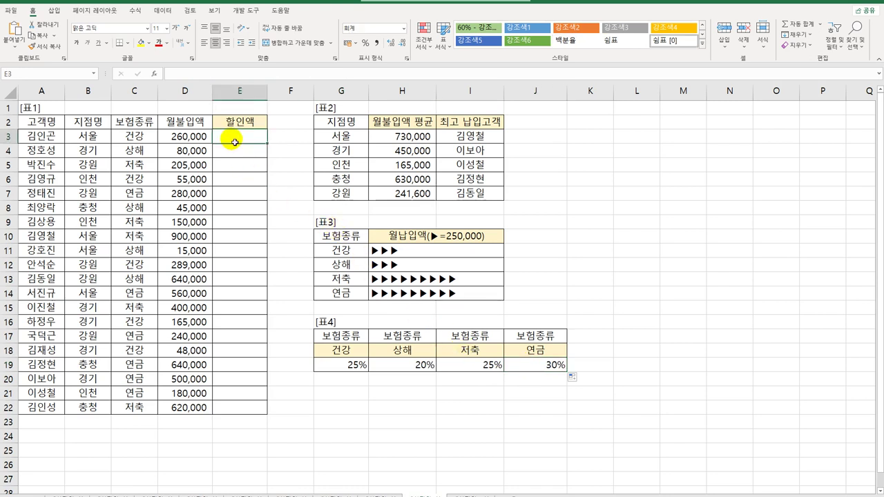
{"action": "left_click", "coordinate": [250, 14]}
{"action": "left_click", "coordinate": [15, 43]}
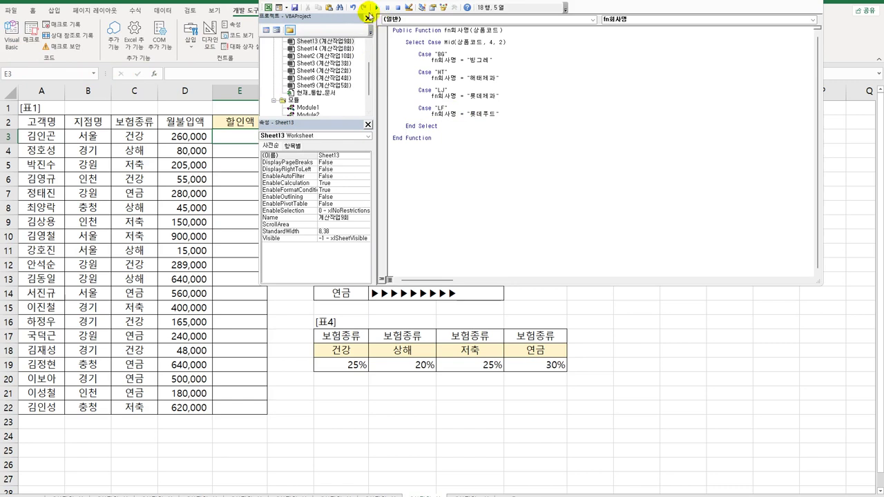
{"action": "key", "text": "alt+i"}
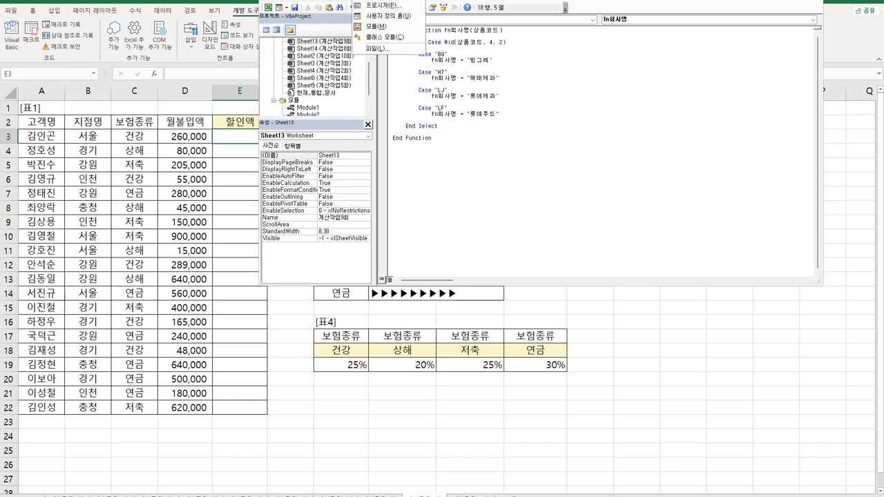
{"action": "left_click", "coordinate": [379, 26]}
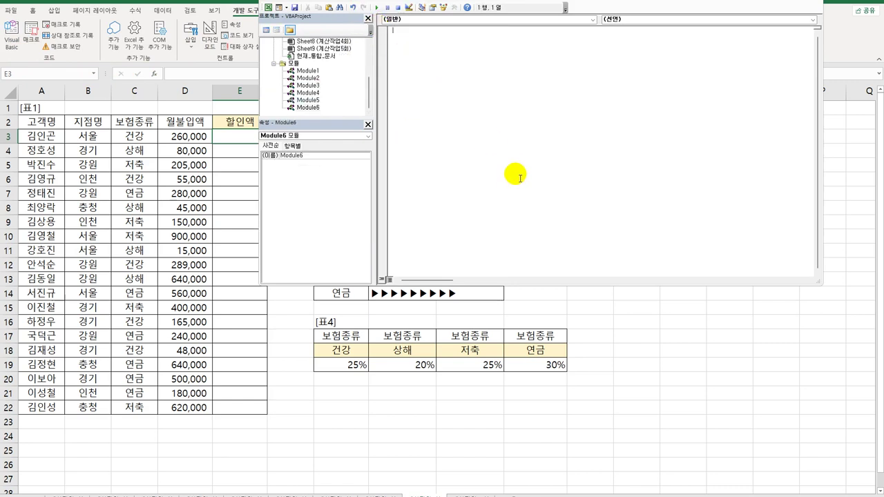
Declare the public function fn할인액 with the arguments 보험종류 and 월납입액, and start an indented body line.
{"action": "type", "text": "public function fn할인액(보험종류, "}
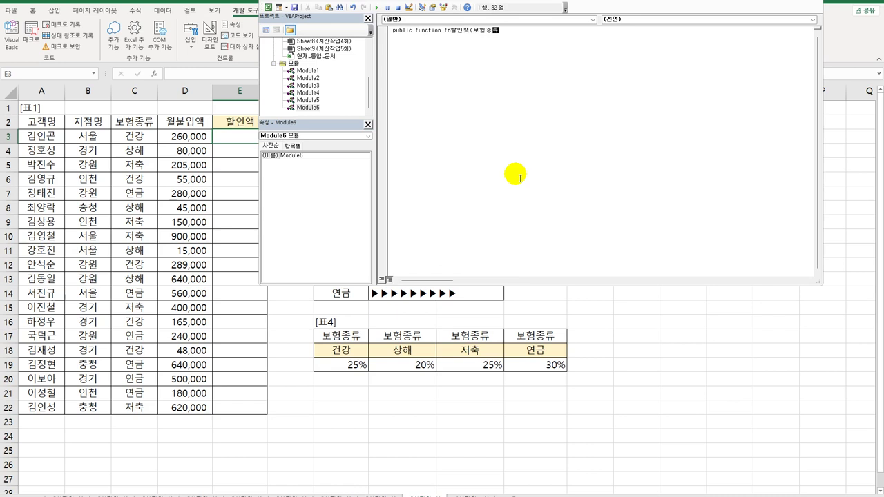
{"action": "type", "text": "월납입액)"}
{"action": "key", "text": "Return"}
{"action": "key", "text": "Tab"}
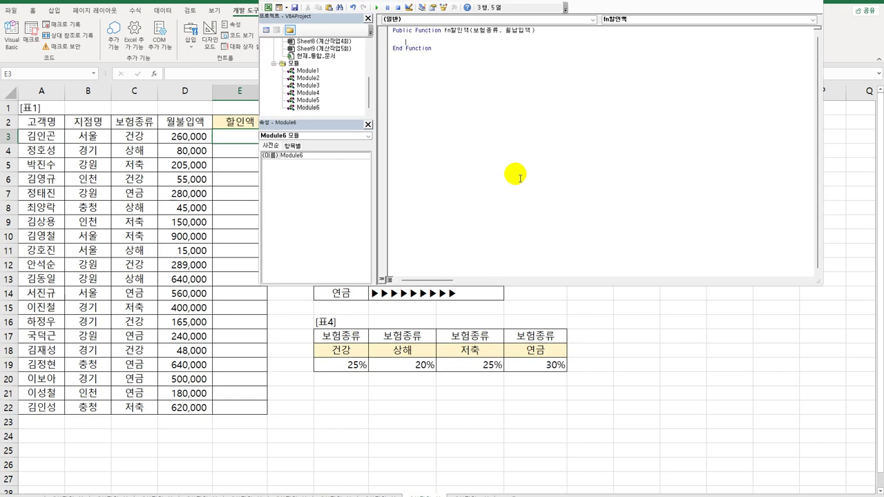
Write the function's condition line: If 보험종류 = "저축" Or 보험종류 = "연금" Then.
{"action": "type", "text": "if"}
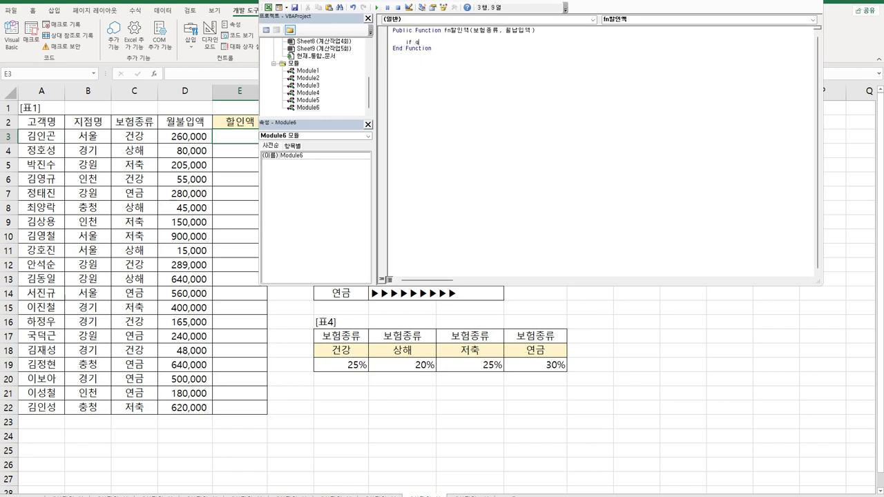
{"action": "type", "text": " ㅂ보험종류 "}
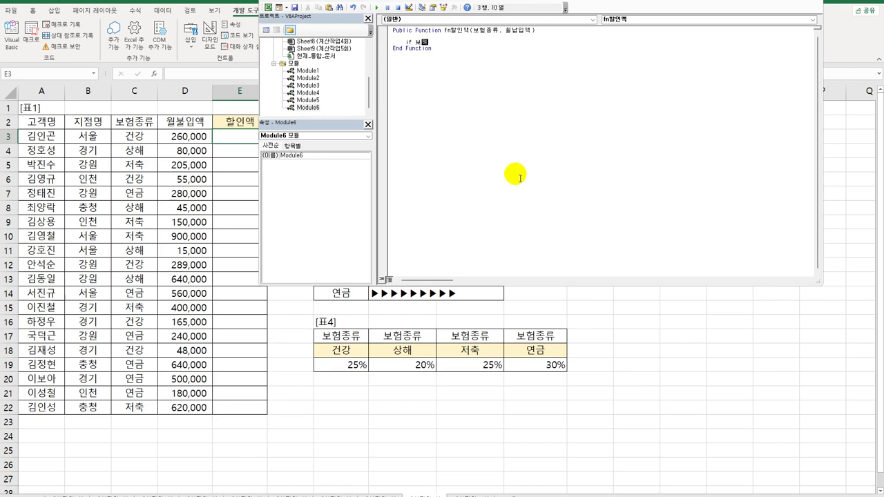
{"action": "type", "text": "ㅓ"}
{"action": "key", "text": "Return"}
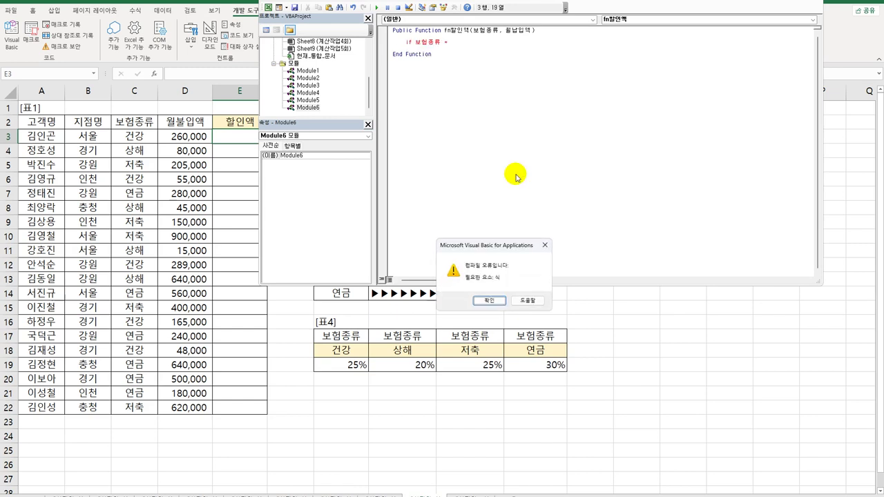
{"action": "key", "text": "Return"}
{"action": "type", "text": "\""}
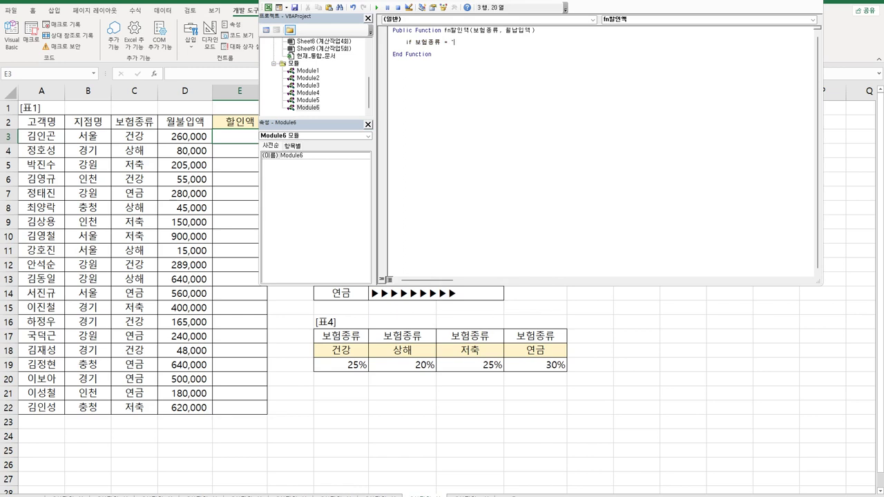
{"action": "type", "text": "건축\" or"}
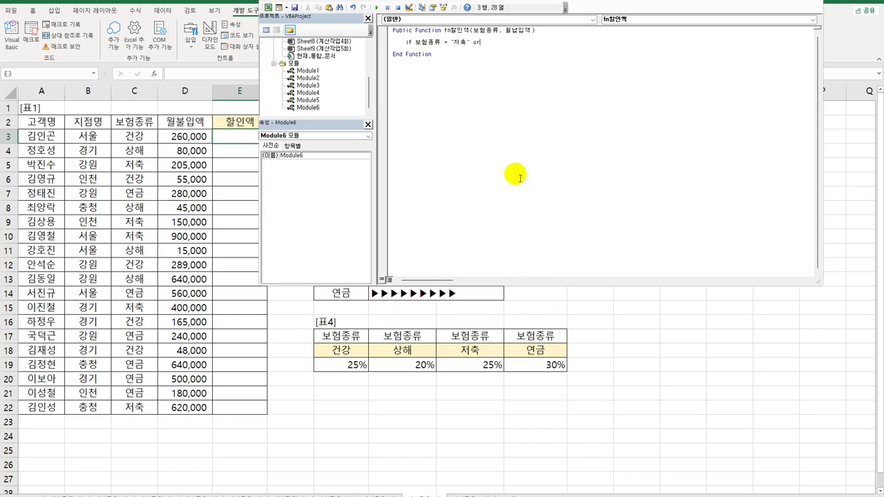
{"action": "type", "text": " 보험종류 = \"연금\" Then"}
{"action": "key", "text": "Return"}
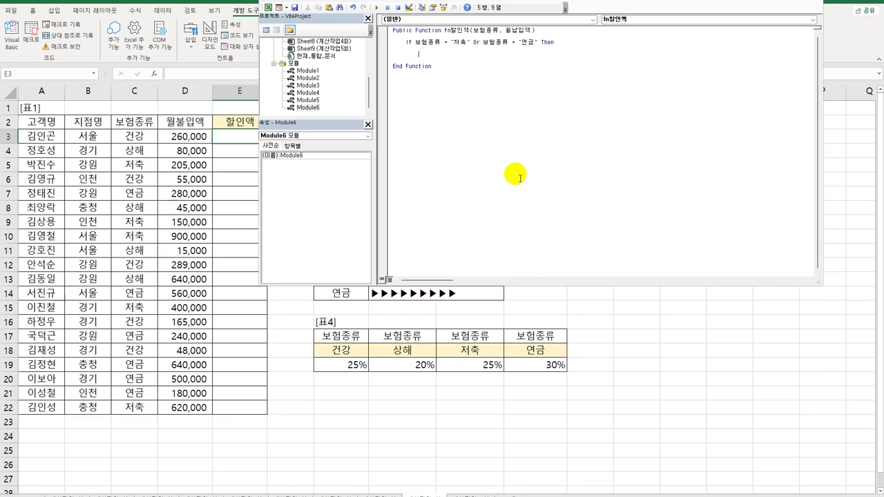
Start a Select Case block on 월납입액 inside the If condition.
{"action": "type", "text": "select case 월납입액"}
{"action": "key", "text": "Return"}
{"action": "key", "text": "Return"}
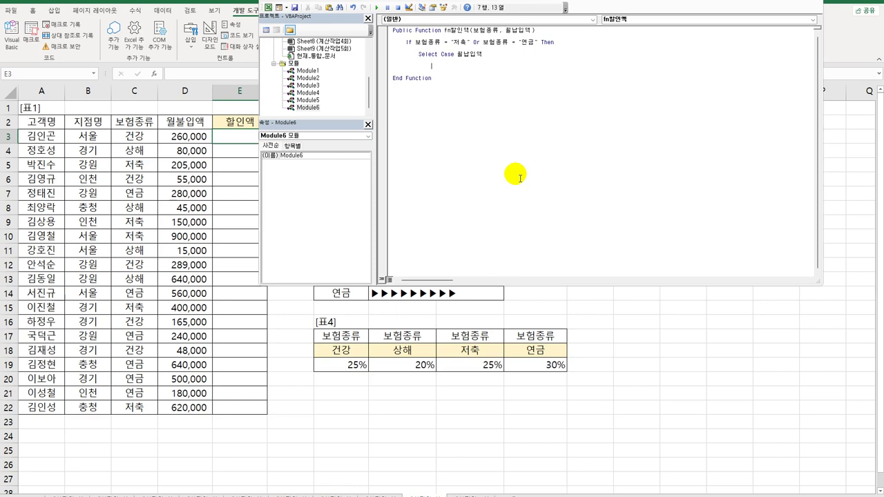
Add the branch Case Is < 100000 that assigns 할인액 = 0.02.
{"action": "type", "text": "case is < 100000"}
{"action": "key", "text": "Return"}
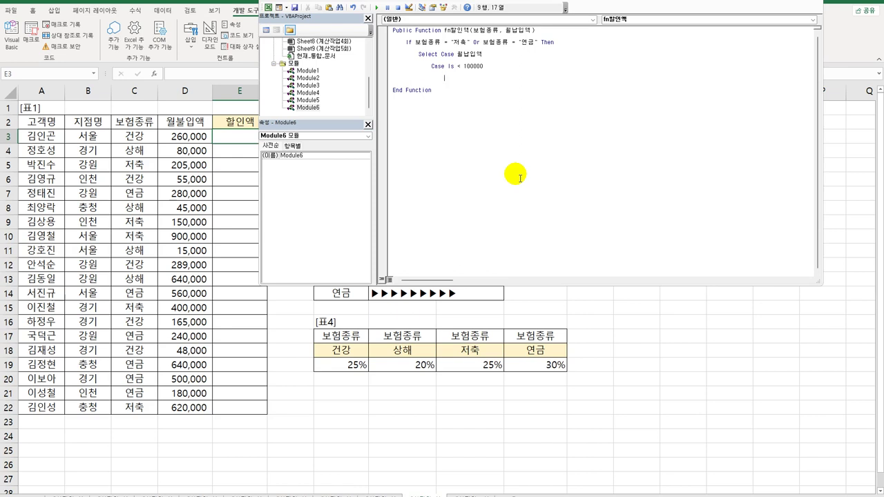
{"action": "type", "text": "fn"}
{"action": "key", "text": "BackSpace"}
{"action": "key", "text": "BackSpace"}
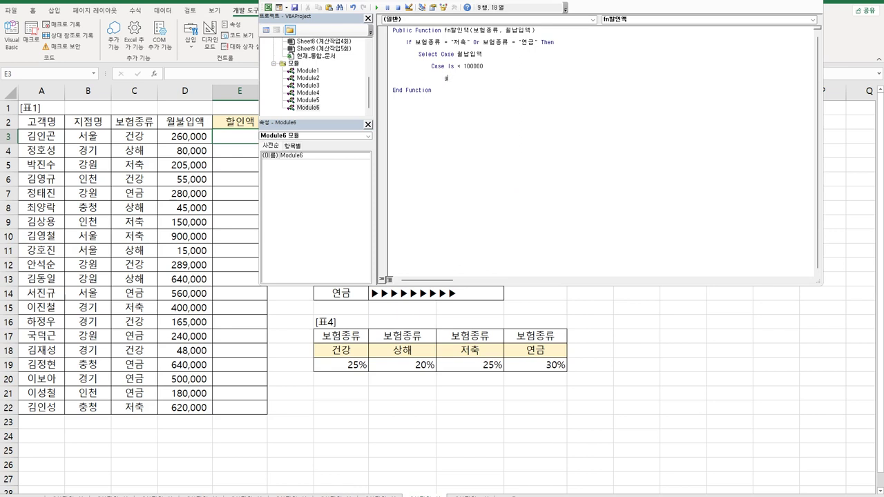
{"action": "type", "text": "할인액"}
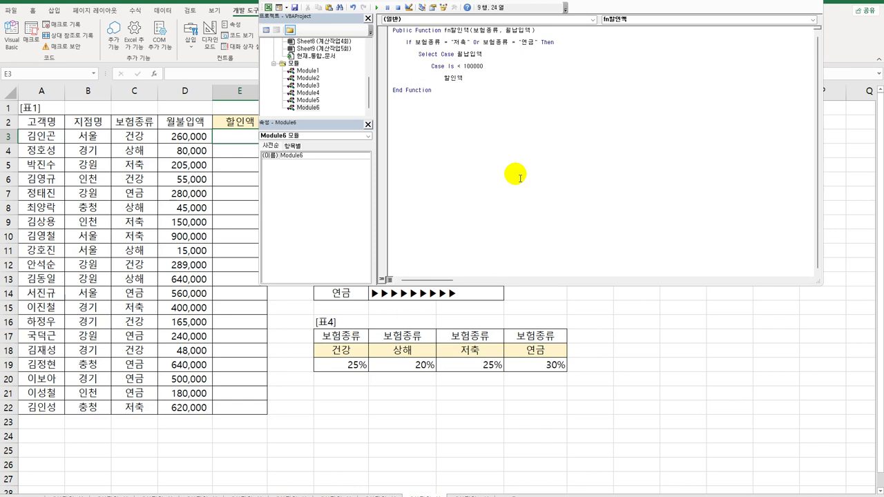
{"action": "type", "text": " = 0.02"}
{"action": "key", "text": "Return"}
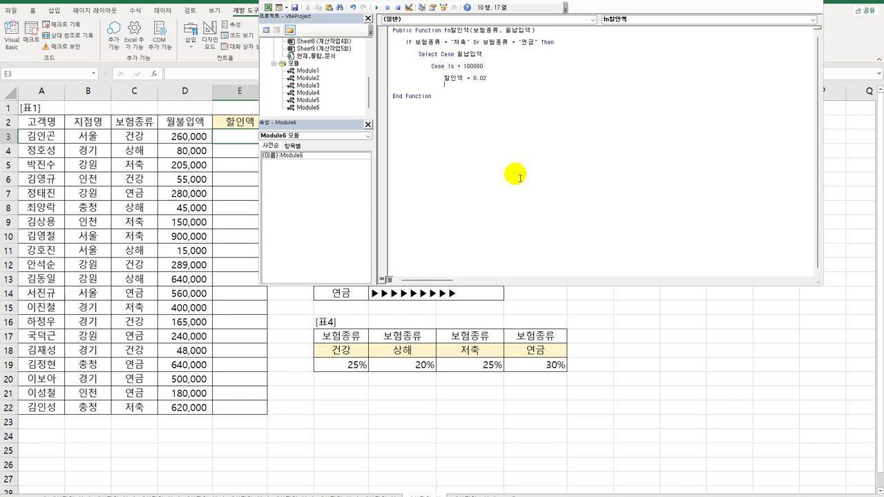
Copy the Case Is < 100000 line together with its 할인액 = 0.02 assignment.
{"action": "key", "text": "Up"}
{"action": "key", "text": "Up"}
{"action": "key", "text": "Up"}
{"action": "key", "text": "Left"}
{"action": "key", "text": "Left"}
{"action": "key", "text": "Left"}
{"action": "key", "text": "Left"}
{"action": "key", "text": "Left"}
{"action": "key", "text": "shift+Down"}
{"action": "key", "text": "shift+Down"}
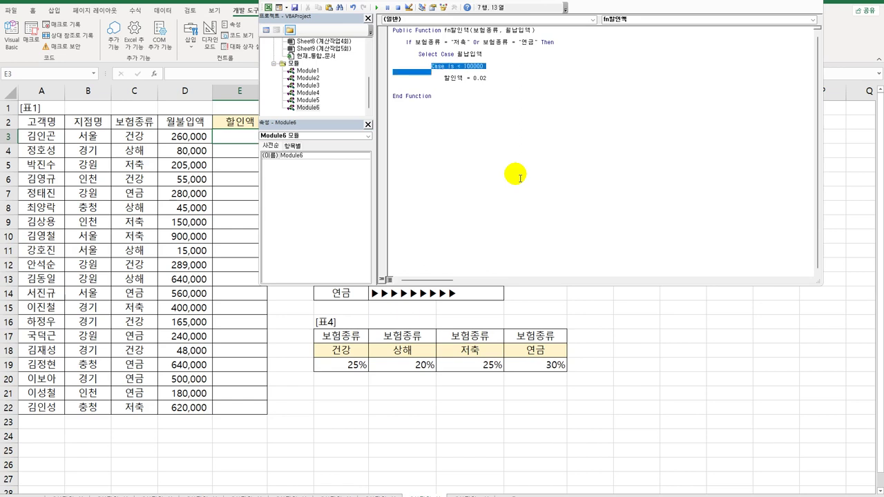
{"action": "key", "text": "shift+End"}
{"action": "key", "text": "ctrl+c"}
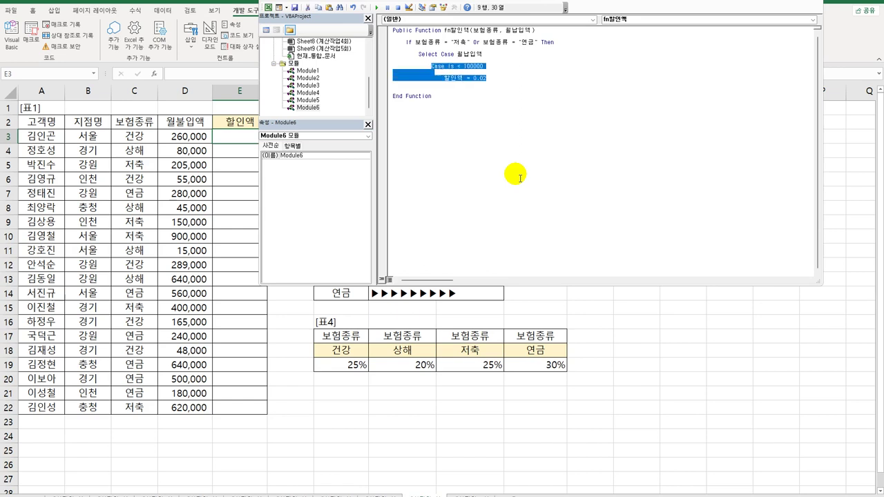
Paste the copied branch below the first one and change it to Case Is < 200000 with 할인액 = 0.03.
{"action": "key", "text": "Down"}
{"action": "key", "text": "ctrl+v"}
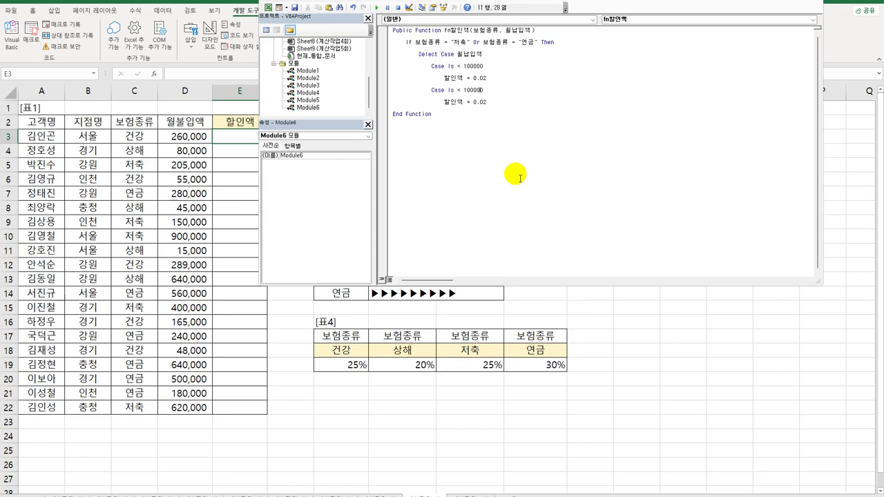
{"action": "key", "text": "Left"}
{"action": "key", "text": "Left"}
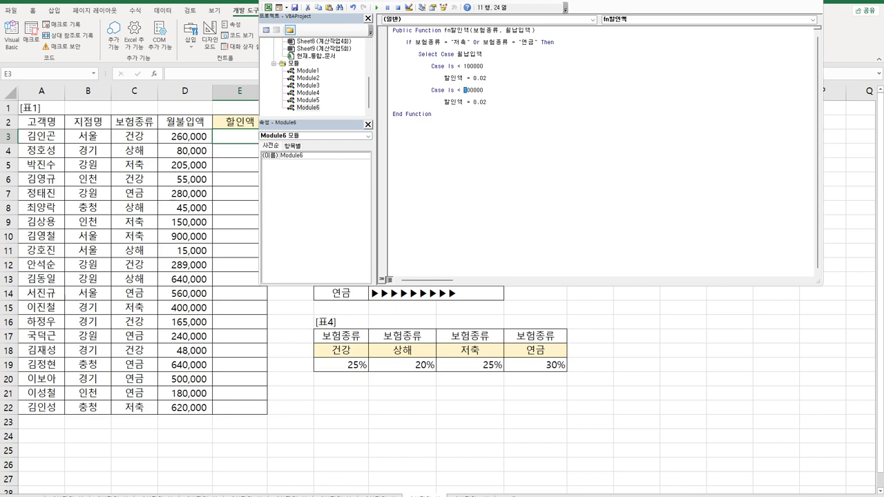
{"action": "key", "text": "Delete"}
{"action": "type", "text": "2"}
{"action": "key", "text": "Down"}
{"action": "key", "text": "End"}
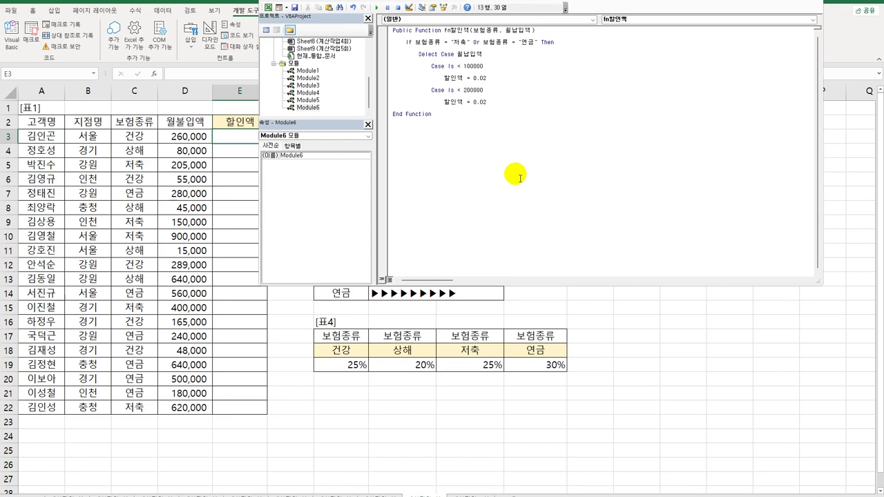
{"action": "key", "text": "shift+Left"}
{"action": "type", "text": "3"}
Paste another branch and change it to Case Is < 300000 with 할인액 = 0.04.
{"action": "key", "text": "Return"}
{"action": "key", "text": "ctrl+v"}
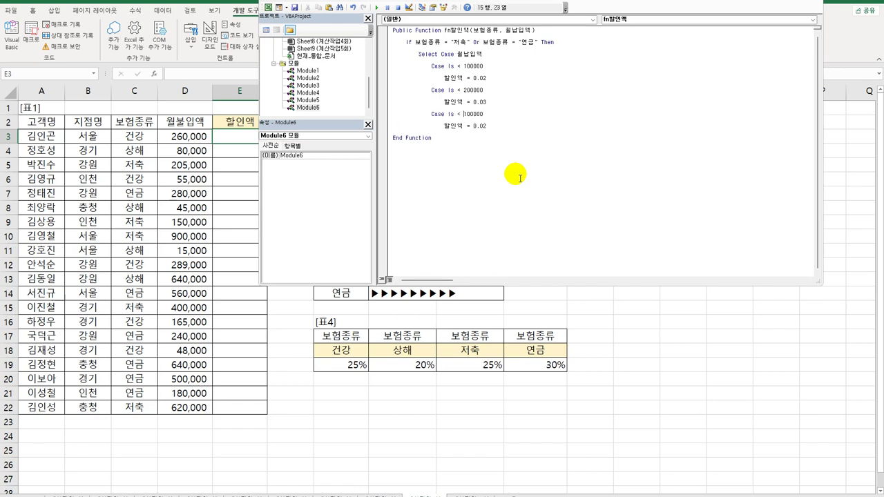
{"action": "key", "text": "shift+Right"}
{"action": "type", "text": "3"}
{"action": "key", "text": "Down"}
{"action": "key", "text": "End"}
{"action": "key", "text": "BackSpace"}
{"action": "type", "text": "4"}
Paste the branch once more and replace its condition so the line reads Case Else.
{"action": "key", "text": "Return"}
{"action": "key", "text": "Down"}
{"action": "key", "text": "ctrl+v"}
{"action": "key", "text": "Up"}
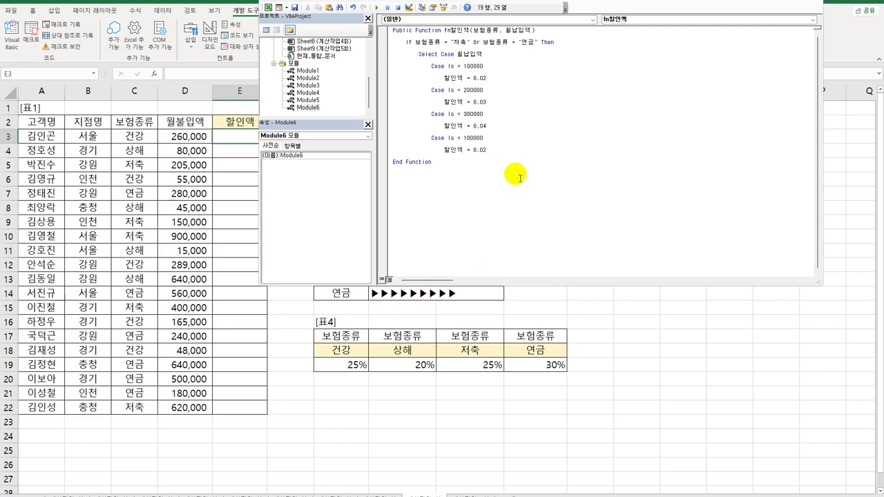
{"action": "key", "text": "Left"}
{"action": "key", "text": "Left"}
{"action": "key", "text": "Left"}
{"action": "key", "text": "Left"}
{"action": "key", "text": "Left"}
{"action": "key", "text": "Left"}
{"action": "key", "text": "Left"}
{"action": "key", "text": "Left"}
{"action": "key", "text": "Left"}
{"action": "key", "text": "shift+End"}
{"action": "type", "text": "ㄷ"}
{"action": "key", "text": "BackSpace"}
{"action": "key", "text": "Hangul"}
{"action": "type", "text": "else"}
Change the assignment under Case Else to 할인액 = 0.05.
{"action": "key", "text": "Down"}
{"action": "key", "text": "End"}
{"action": "key", "text": "BackSpace"}
{"action": "type", "text": "5"}
Close the Select Case block with an End Select line indented level with its Select Case line.
{"action": "key", "text": "Return"}
{"action": "key", "text": "Return"}
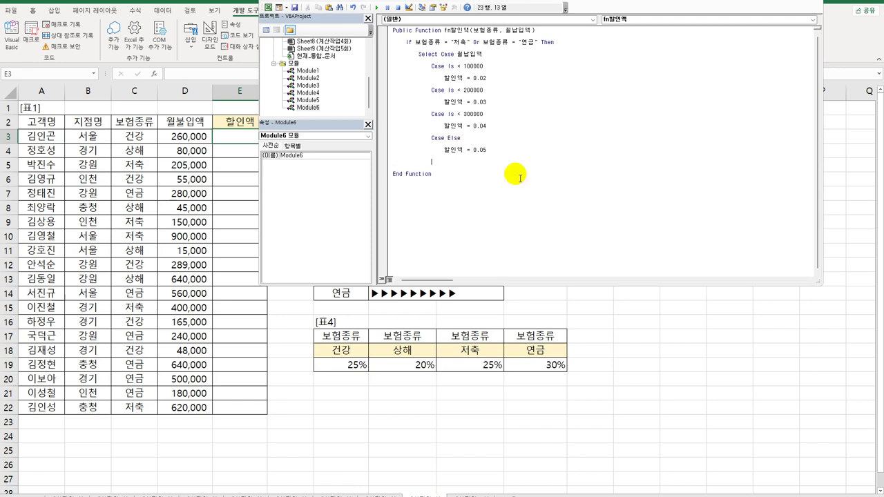
{"action": "key", "text": "BackSpace"}
{"action": "key", "text": "BackSpace"}
{"action": "key", "text": "BackSpace"}
{"action": "key", "text": "BackSpace"}
{"action": "type", "text": "end select"}
{"action": "key", "text": "Return"}
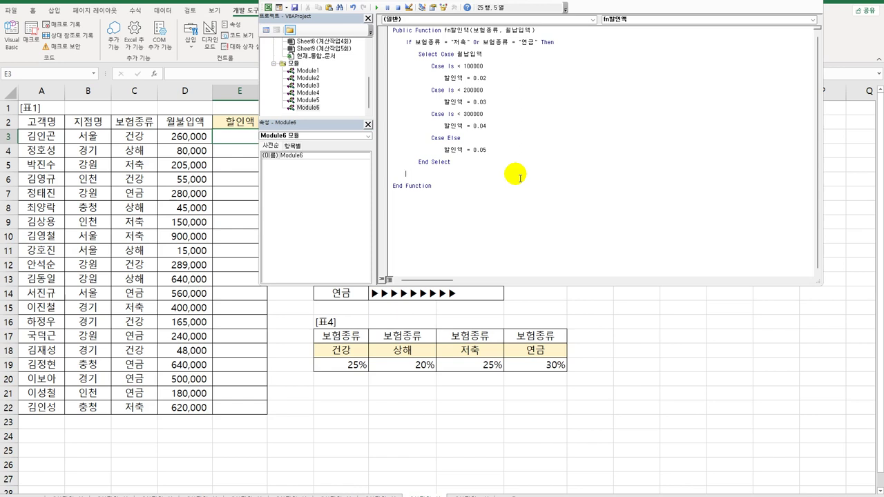
Add an Else branch that assigns 할인액 = 0, and close the condition with End If.
{"action": "type", "text": "Else"}
{"action": "key", "text": "Return"}
{"action": "key", "text": "Tab"}
{"action": "type", "text": "할인액 = 0"}
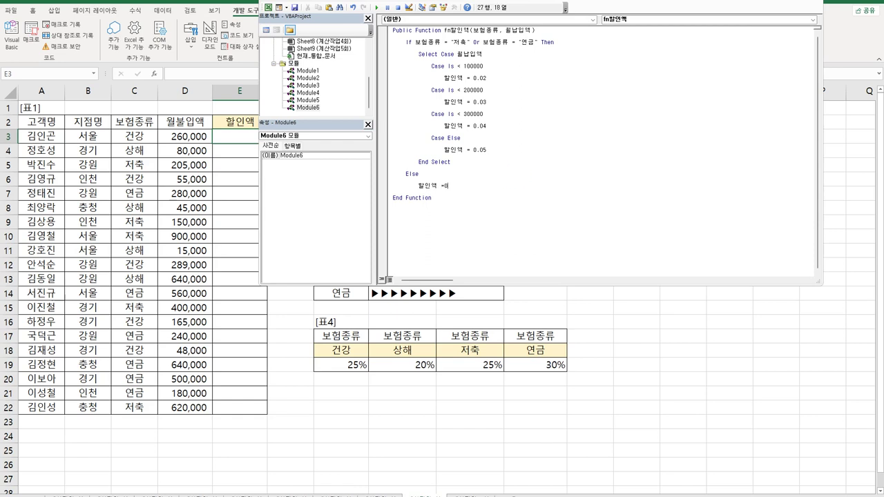
{"action": "key", "text": "Return"}
{"action": "key", "text": "BackSpace"}
{"action": "type", "text": "End If"}
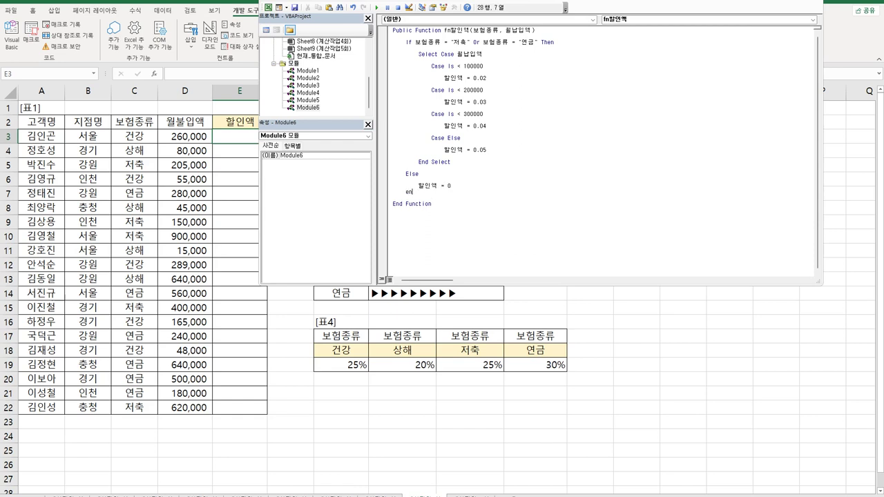
{"action": "key", "text": "Return"}
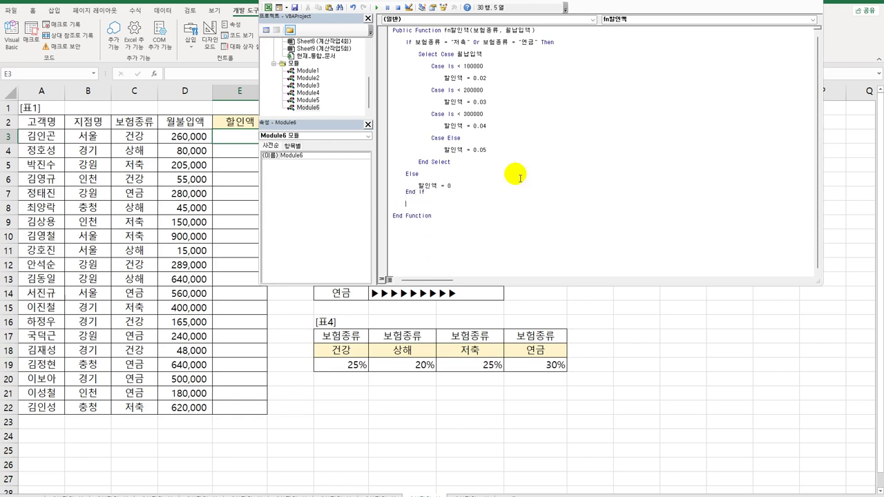
Write the function's return line: fn할인액 = 월납입액 * 할인액.
{"action": "type", "text": "fn할인액 = 월납입액 * 할인액"}
{"action": "key", "text": "Up"}
{"action": "left_click", "coordinate": [519, 240]}
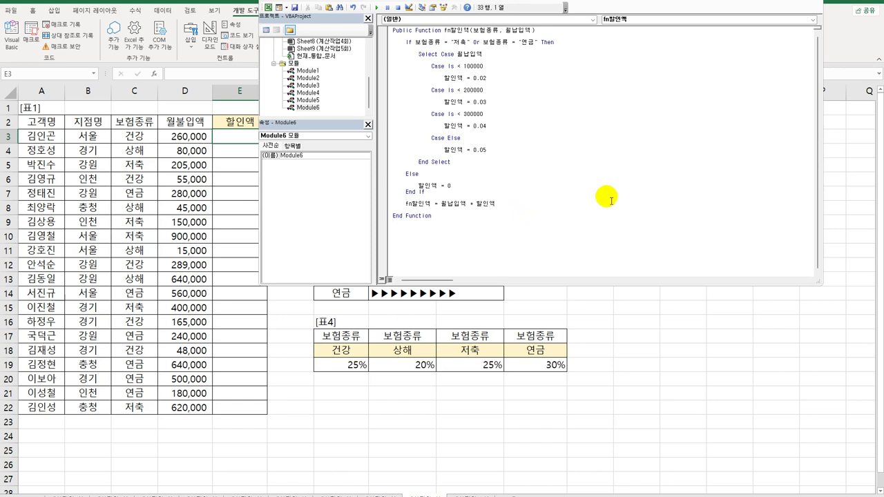
Switch back to the Excel worksheet and insert the user-defined function fn할인액 in E3, with C3 as 보험종류 and D3 as 월납입액.
{"action": "key", "text": "alt+F11"}
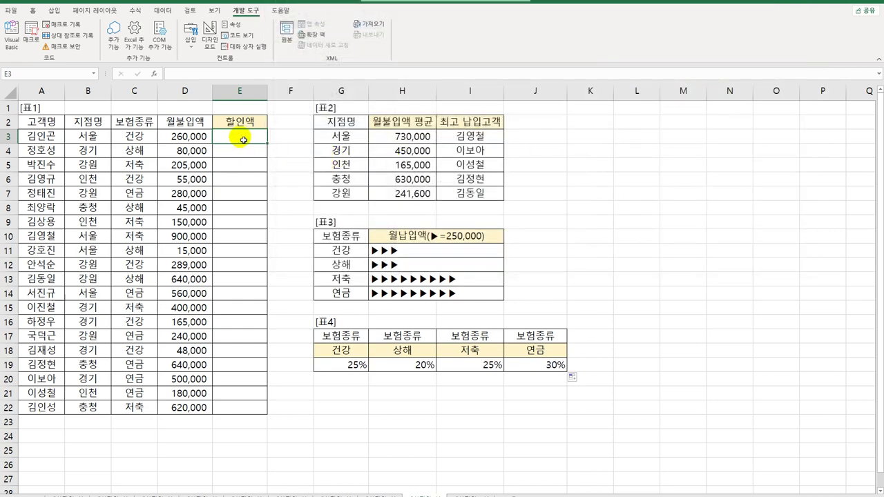
{"action": "left_click", "coordinate": [154, 73]}
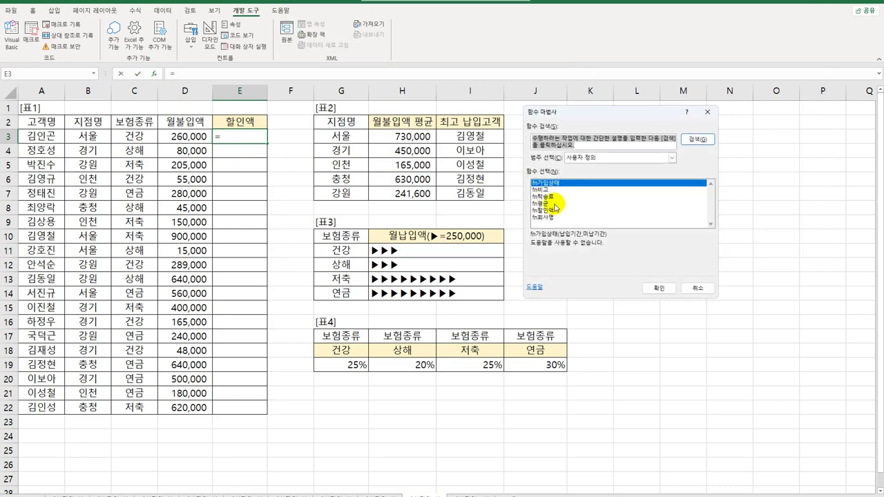
{"action": "left_click", "coordinate": [554, 211]}
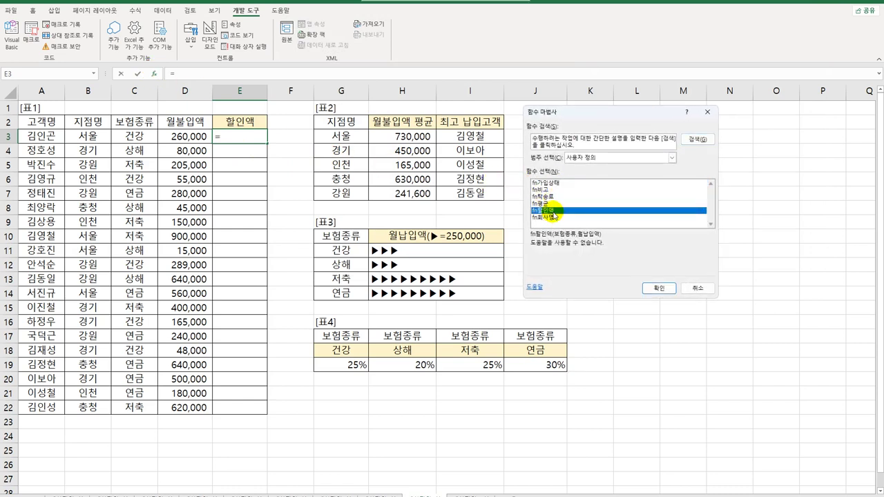
{"action": "left_click", "coordinate": [658, 288]}
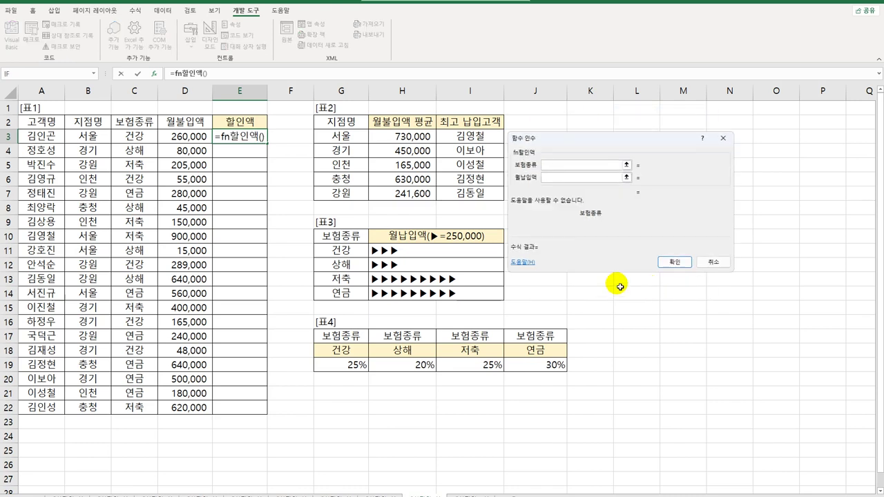
{"action": "left_click", "coordinate": [134, 136]}
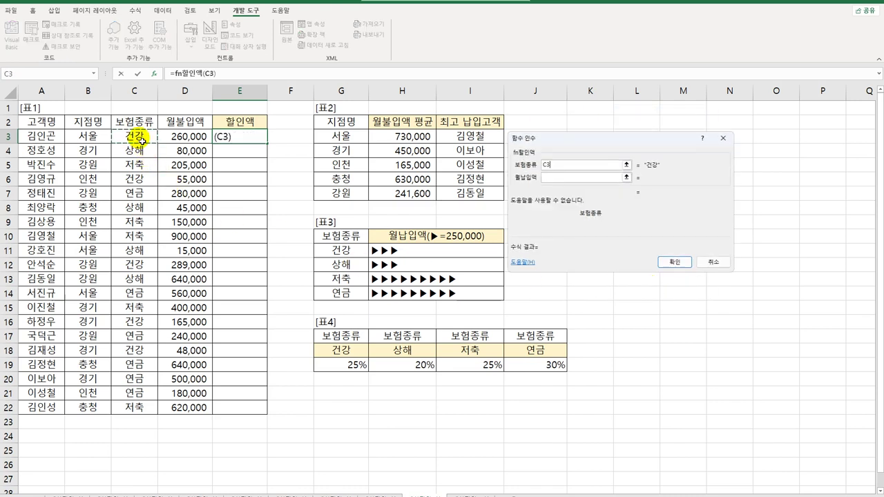
{"action": "left_click", "coordinate": [563, 177]}
{"action": "left_click", "coordinate": [188, 137]}
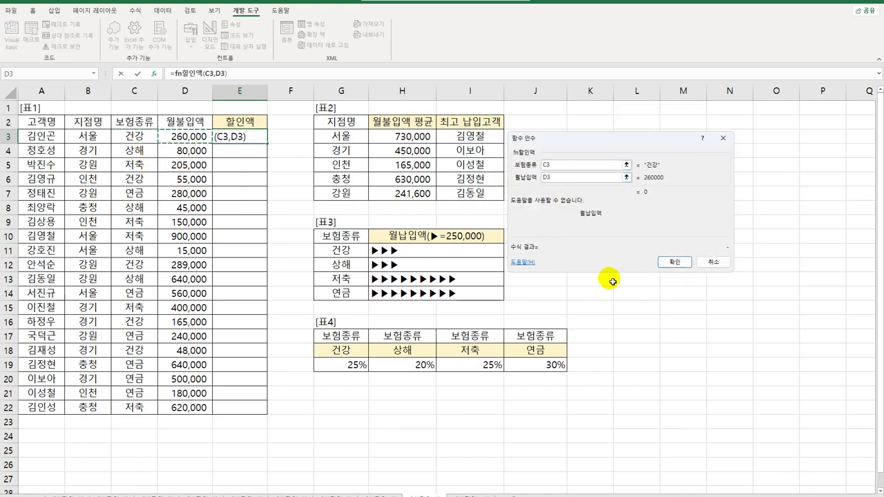
{"action": "left_click", "coordinate": [676, 263]}
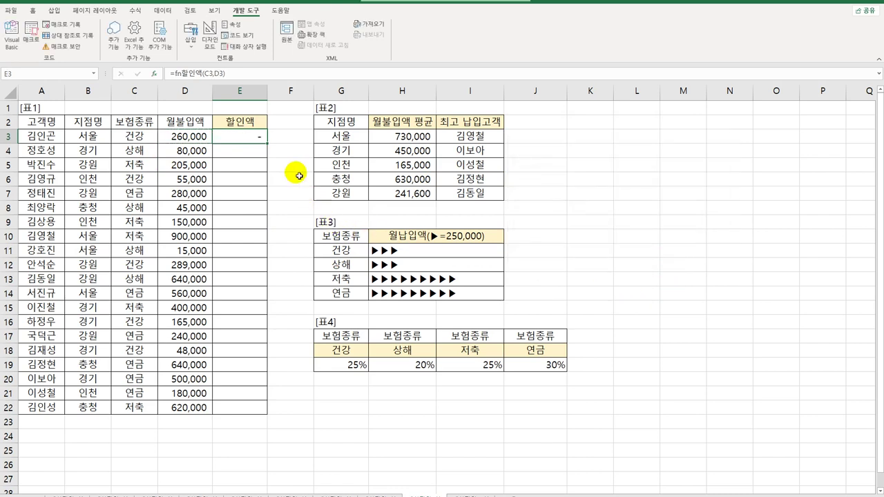
Fill the fn할인액 formula from E3 down the 할인액 column to row 22 of 표1.
{"action": "double_click", "coordinate": [268, 143]}
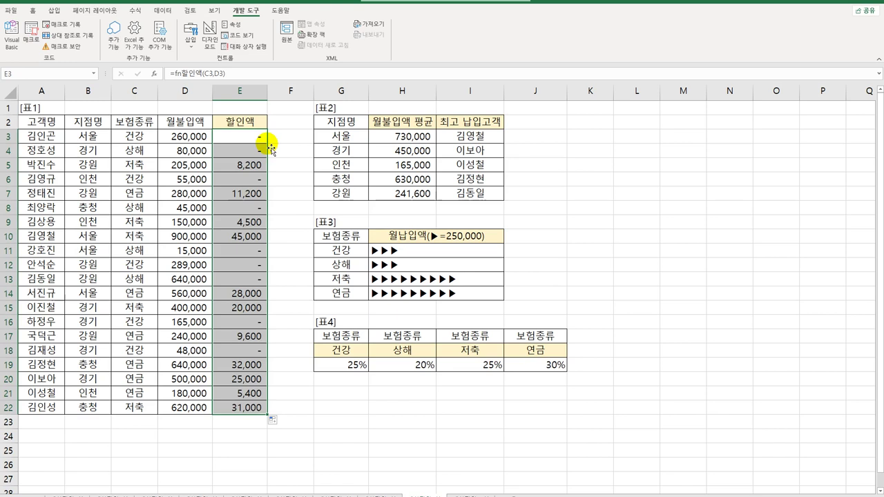
{"action": "left_click", "coordinate": [33, 11]}
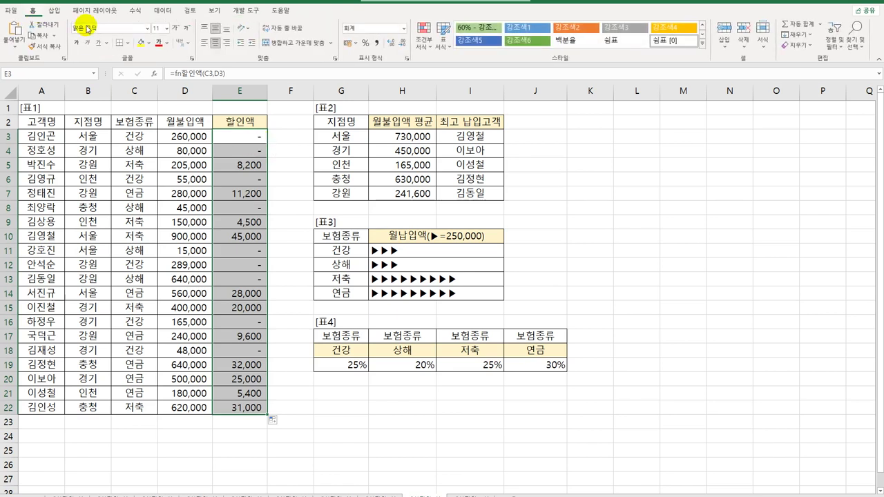
{"action": "left_click", "coordinate": [260, 140]}
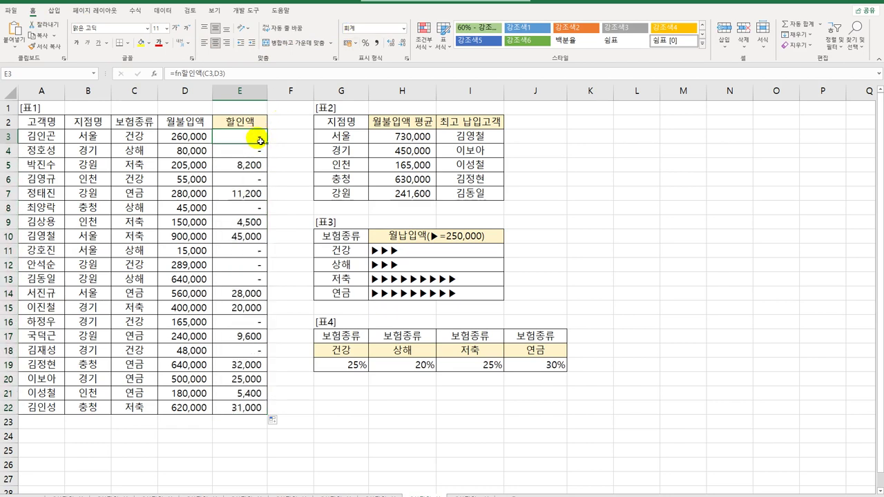